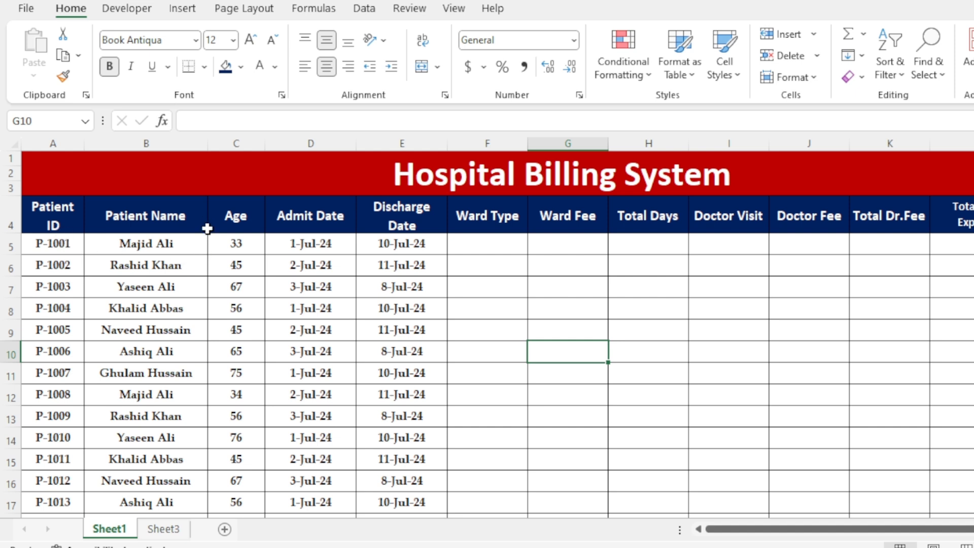
Examine the billing table's columns on Sheet1, from Admit Date and Discharge Date through Ward Type to G-Total.
click(321, 223)
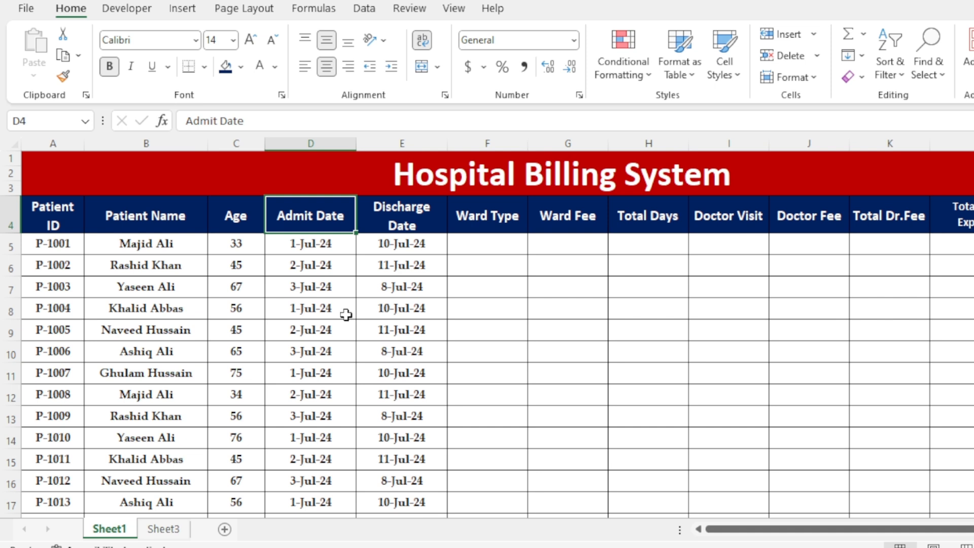
click(409, 223)
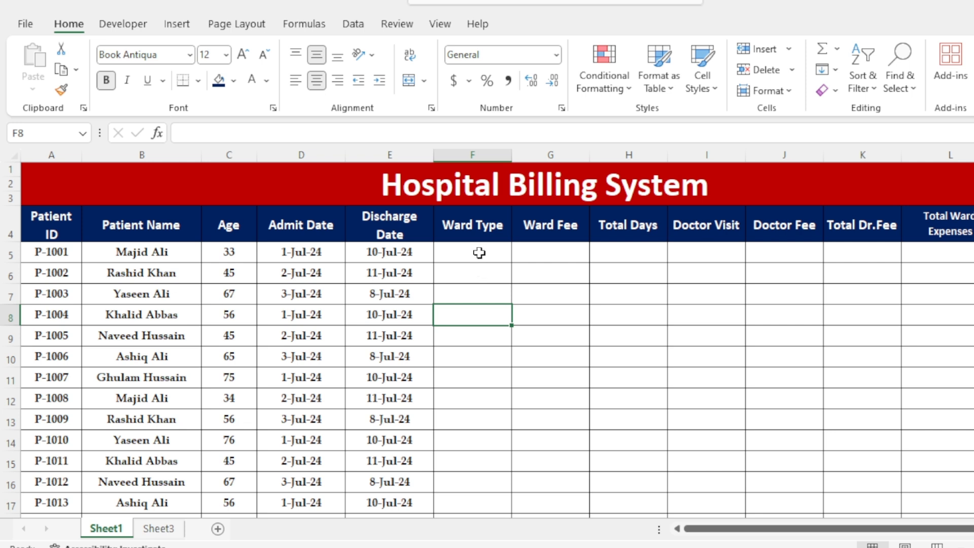
click(479, 252)
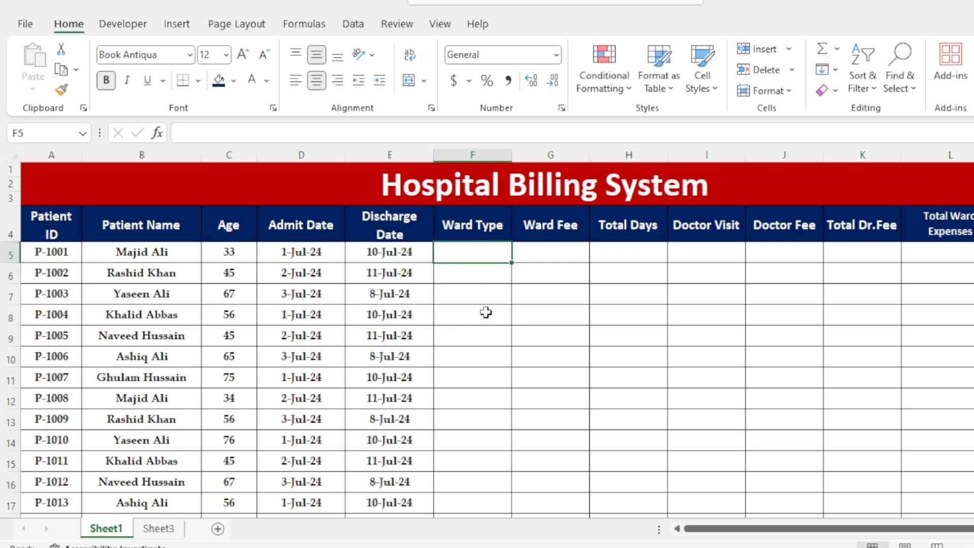
click(535, 252)
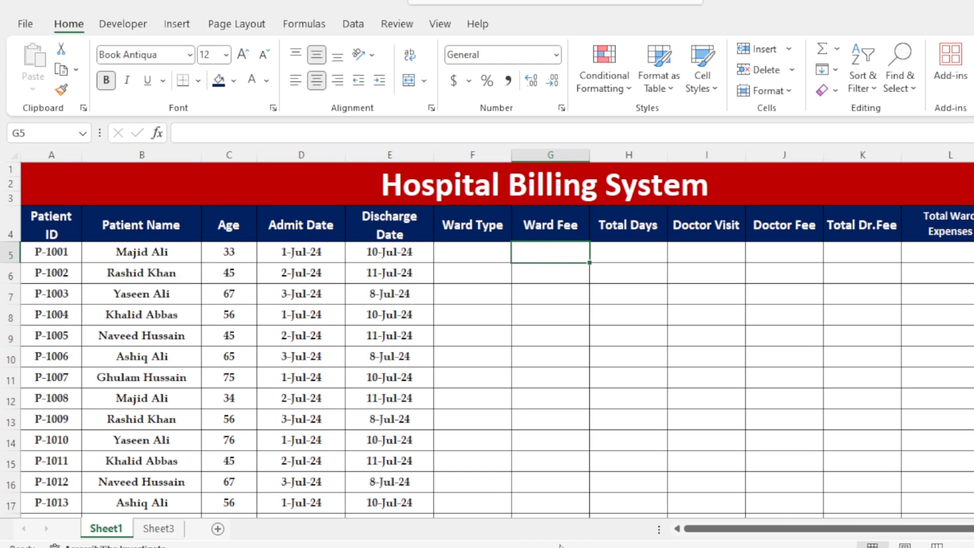
click(643, 245)
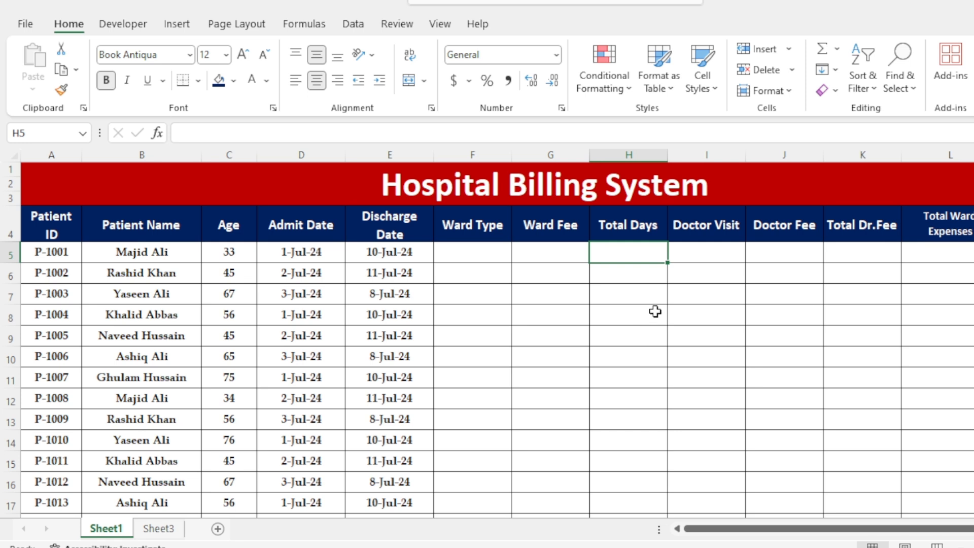
click(720, 248)
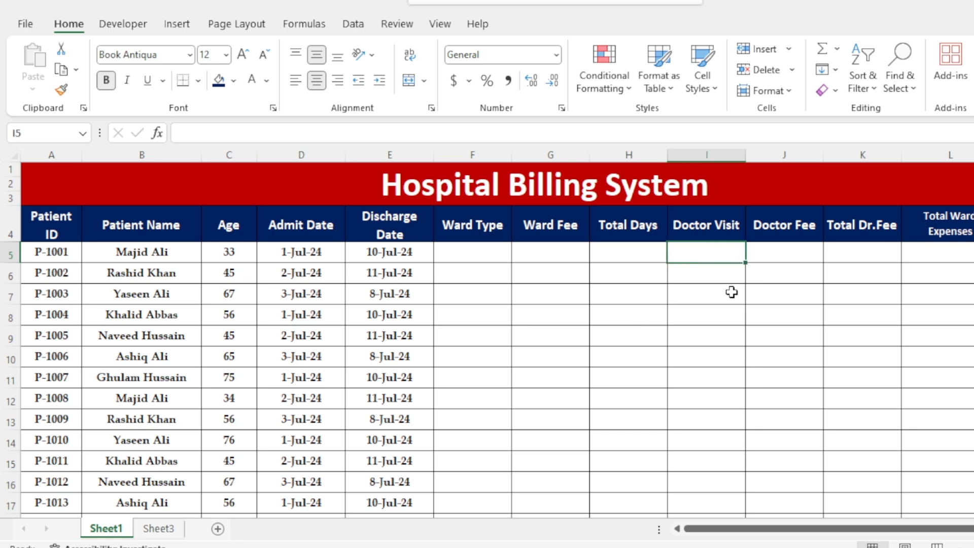
click(785, 248)
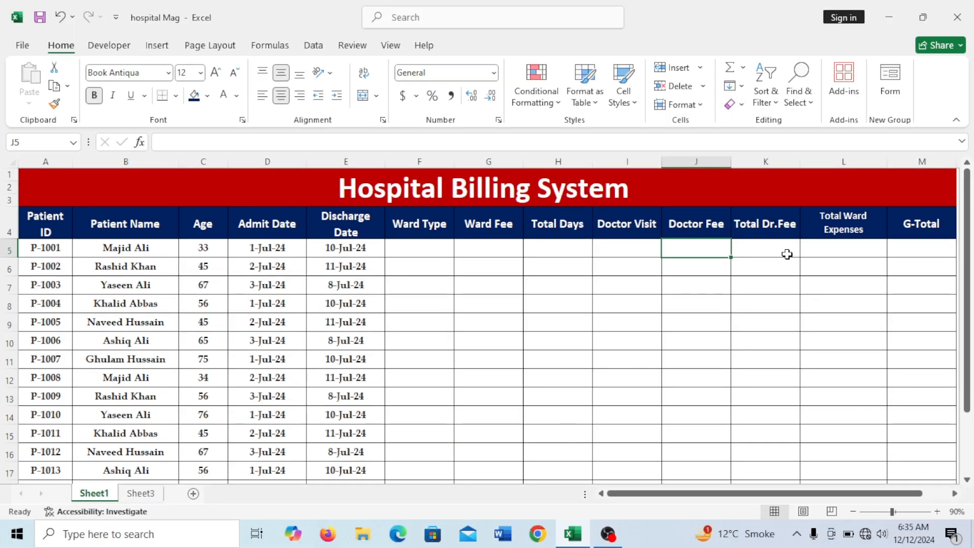
click(887, 258)
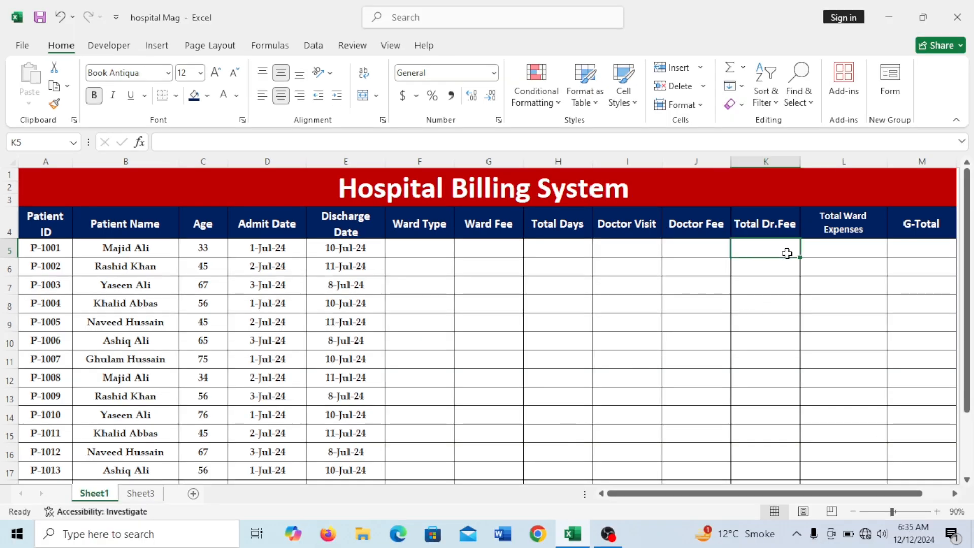
click(857, 248)
click(915, 257)
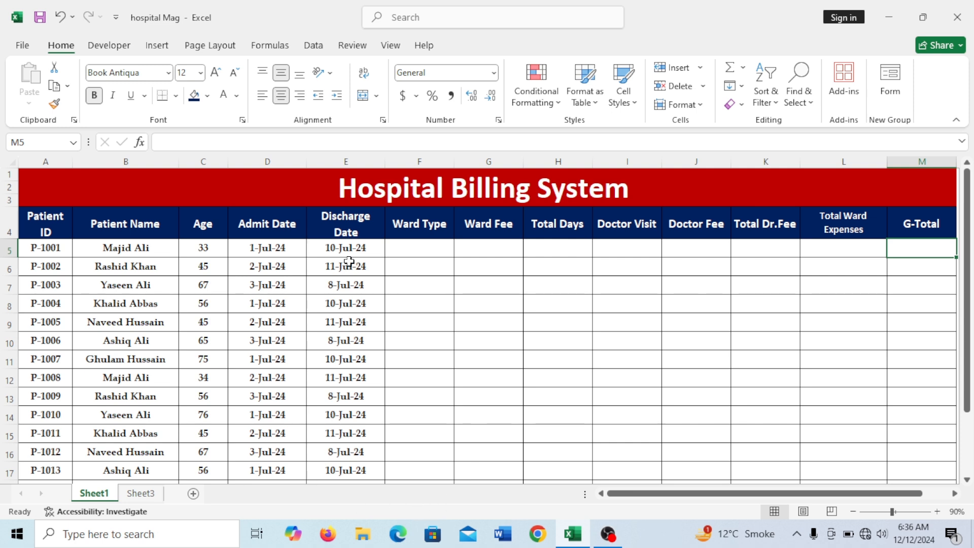
click(420, 249)
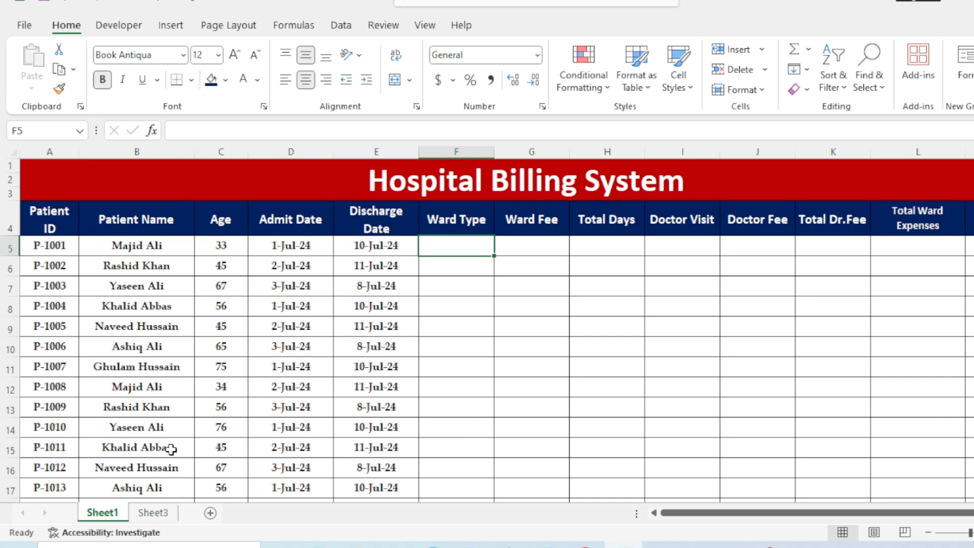
Review the ward types in the Ward Type and Charges table on Sheet3 and return to Sheet1.
click(153, 513)
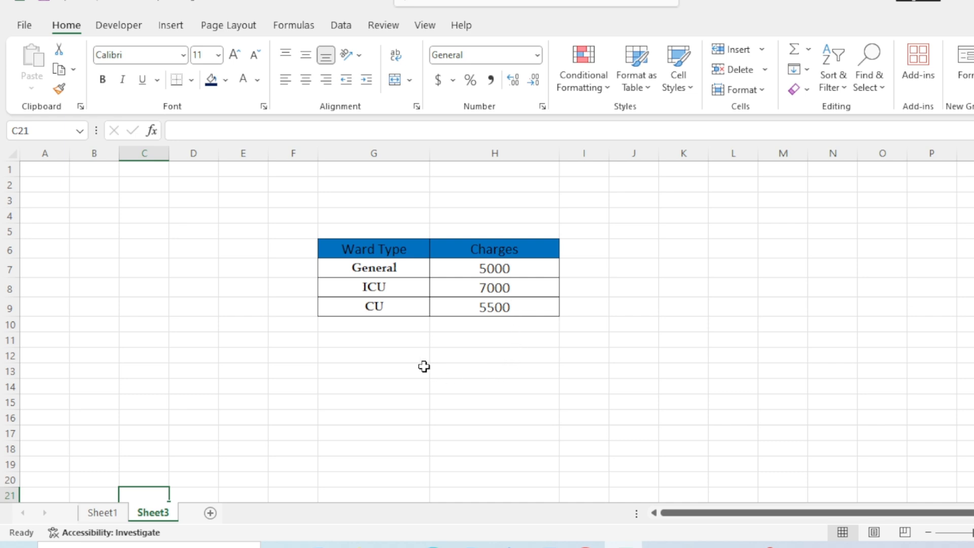
click(406, 272)
click(409, 289)
click(412, 312)
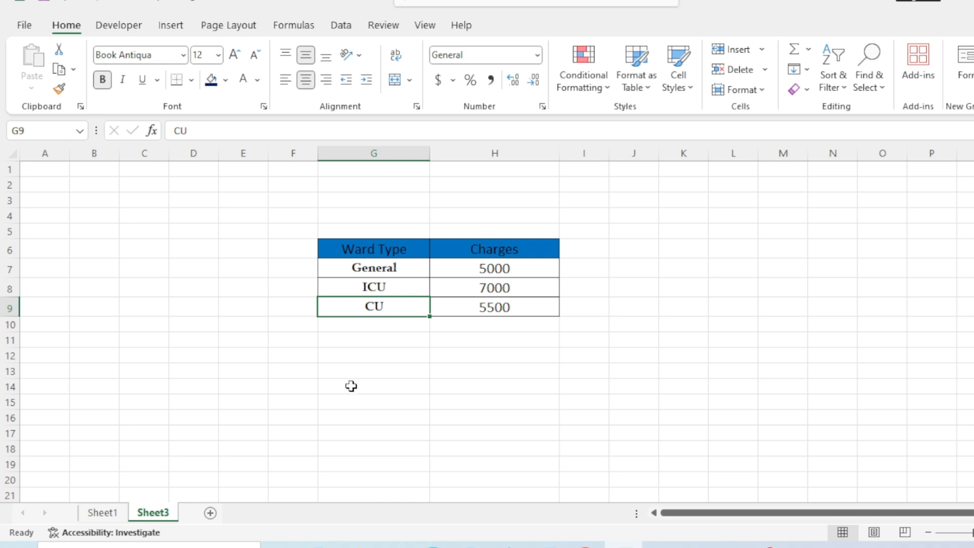
click(105, 517)
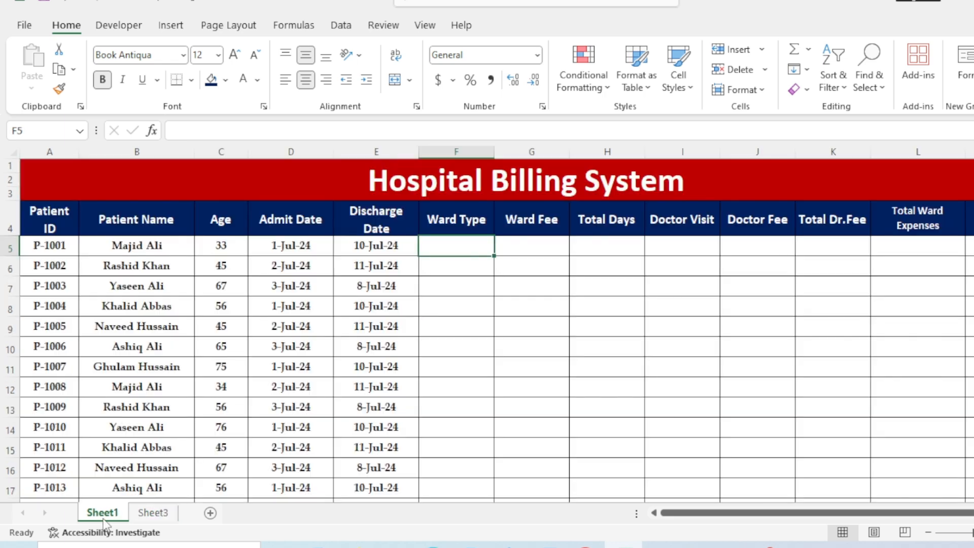
Start a data validation rule of type List for the Ward Type cells from F5 down through the patient rows.
click(504, 357)
click(477, 248)
drag(473, 248, 470, 472)
scroll(470, 471, up, 2)
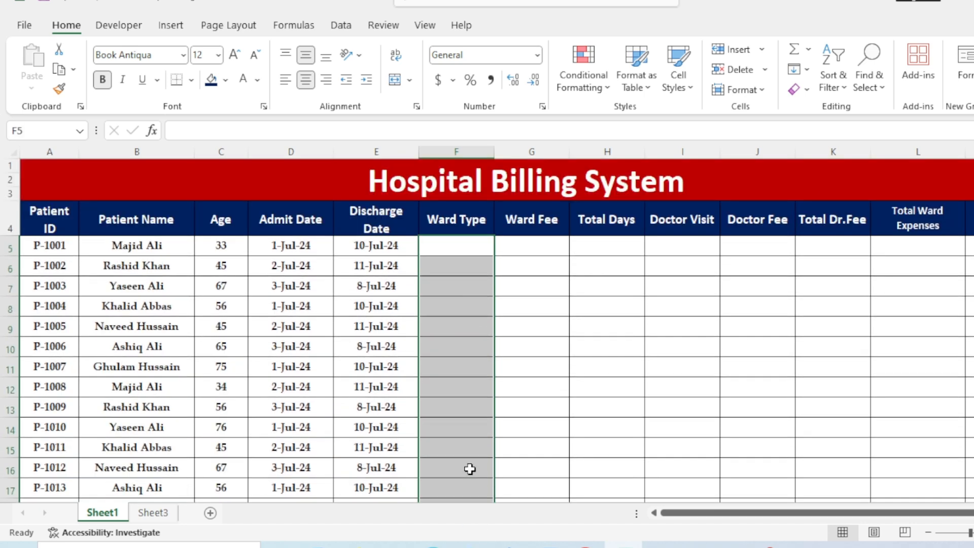
click(348, 26)
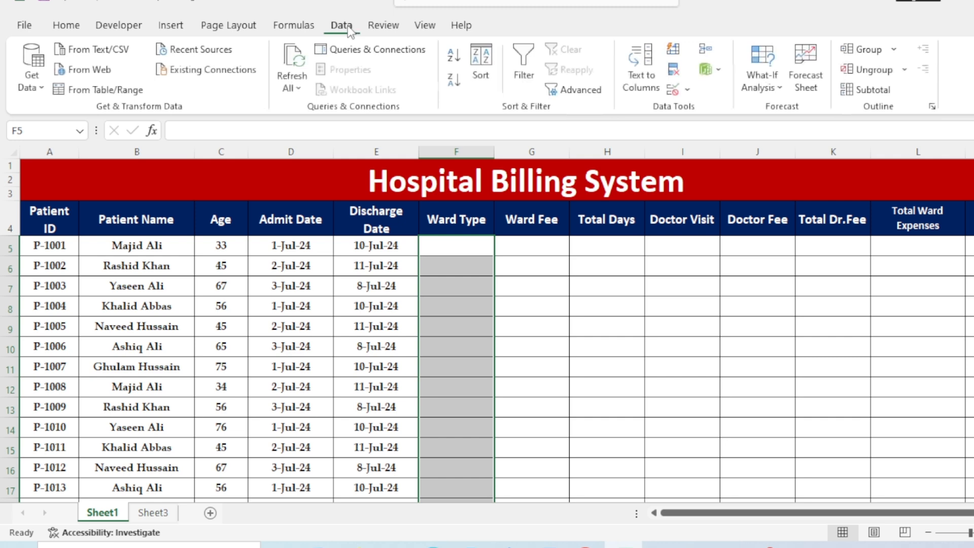
click(675, 91)
click(399, 180)
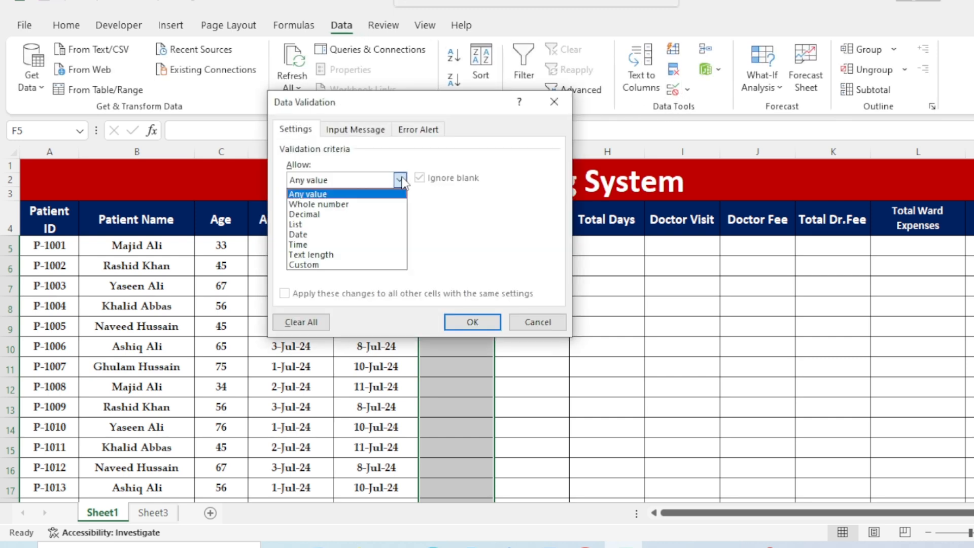
click(346, 225)
Set the list's source to the ward types in Sheet3!$G$7:$G$9 and apply the validation.
click(377, 243)
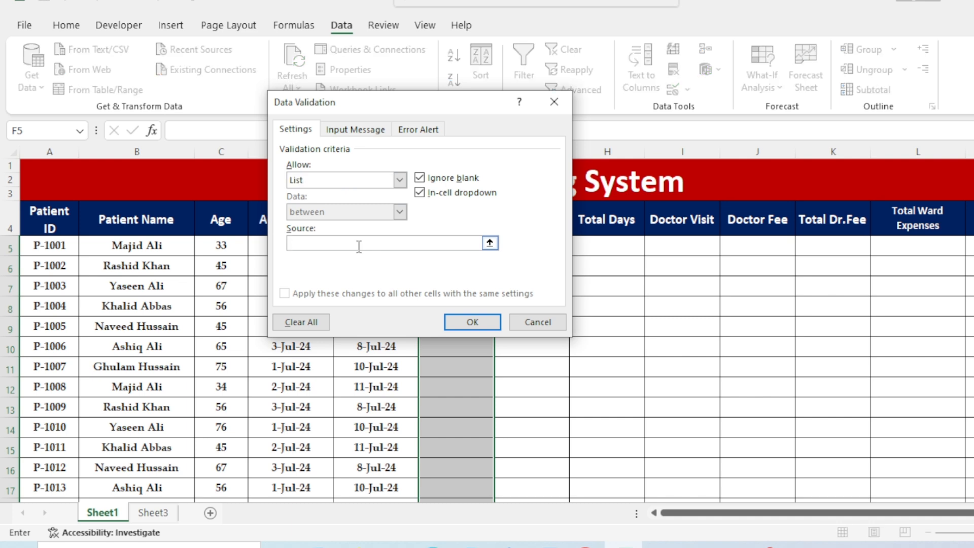
click(148, 517)
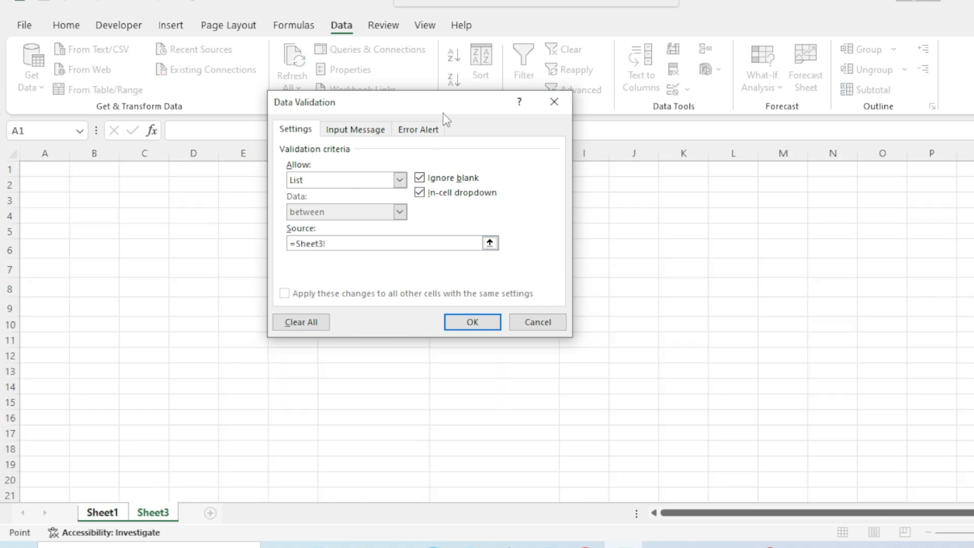
drag(443, 114, 676, 125)
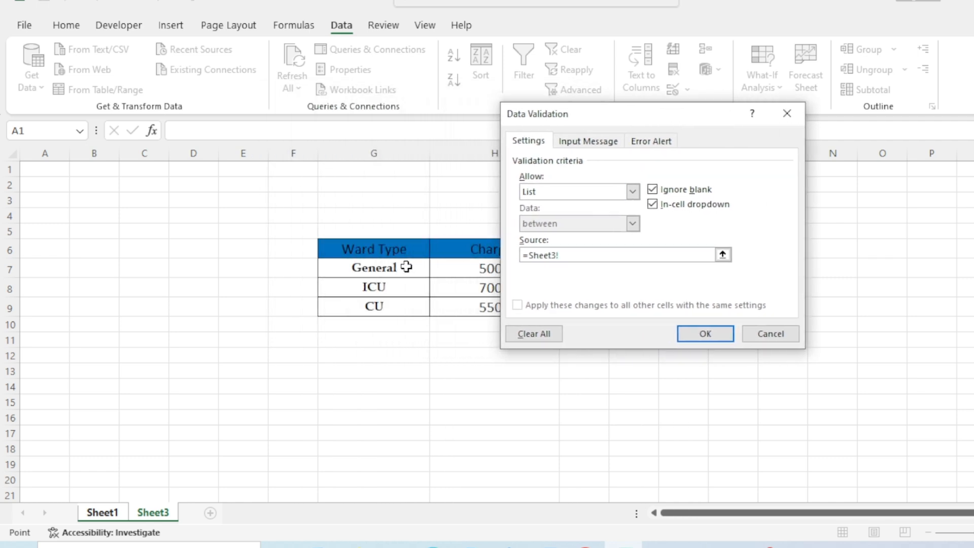
drag(404, 265, 404, 309)
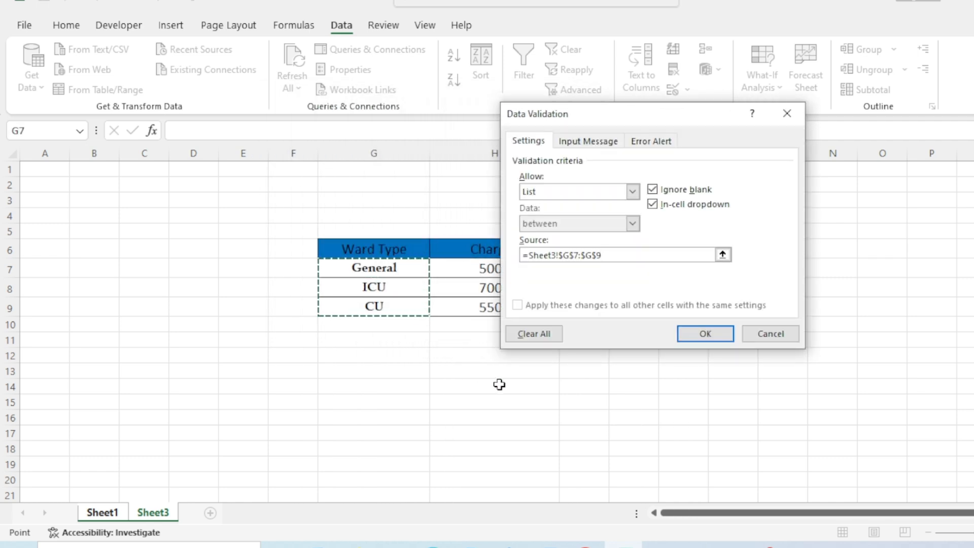
click(705, 333)
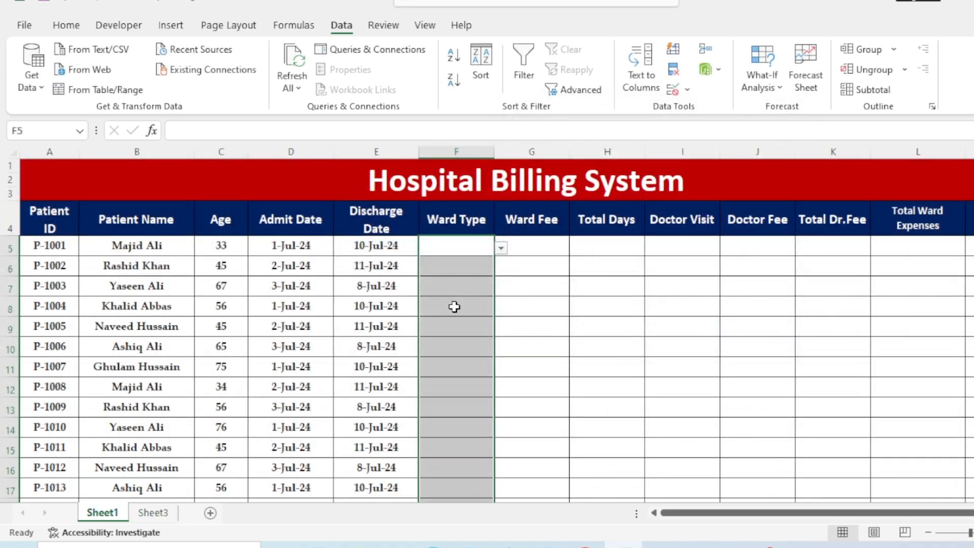
Choose ICU as the ward type in F5 and F6, and General in F7, from the validation list.
click(455, 306)
click(474, 243)
click(501, 248)
click(475, 271)
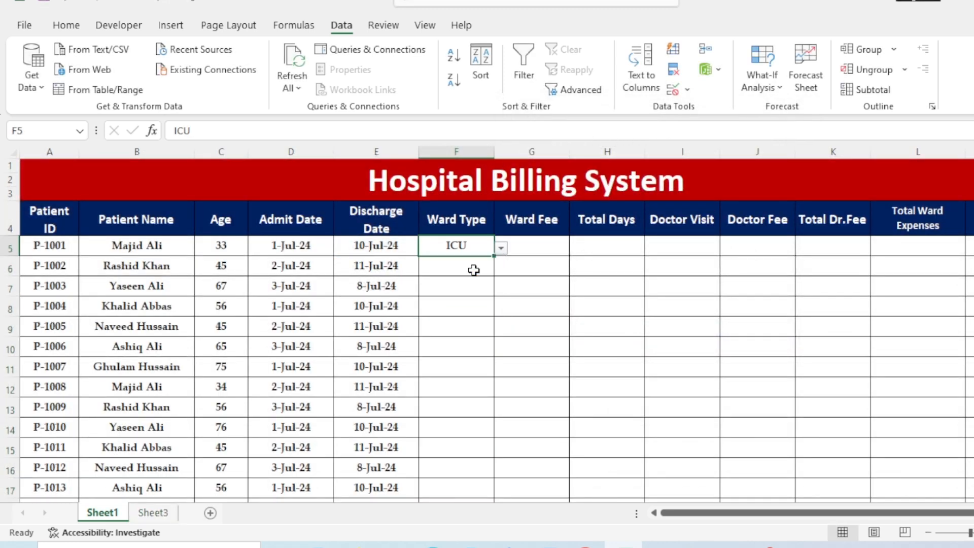
click(472, 267)
click(501, 268)
click(469, 294)
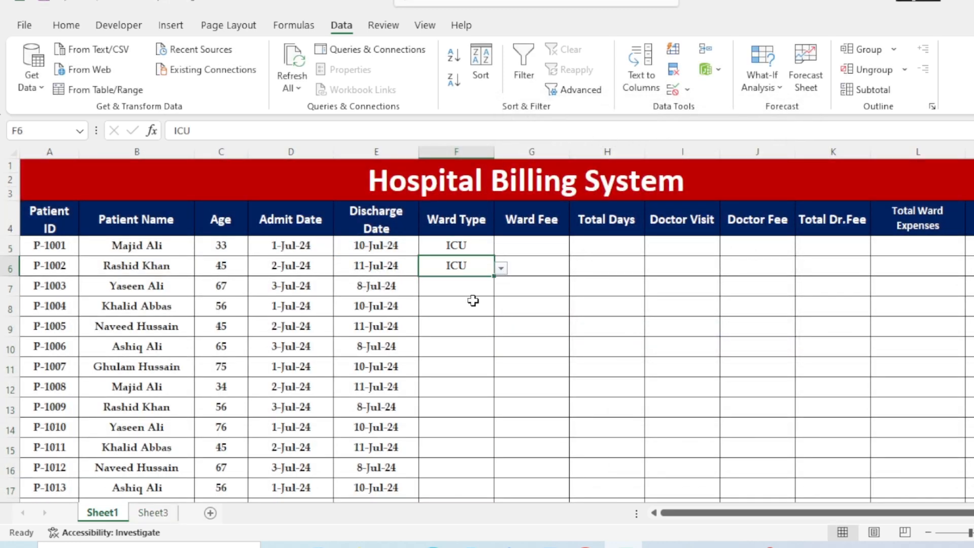
click(477, 286)
click(500, 289)
click(477, 303)
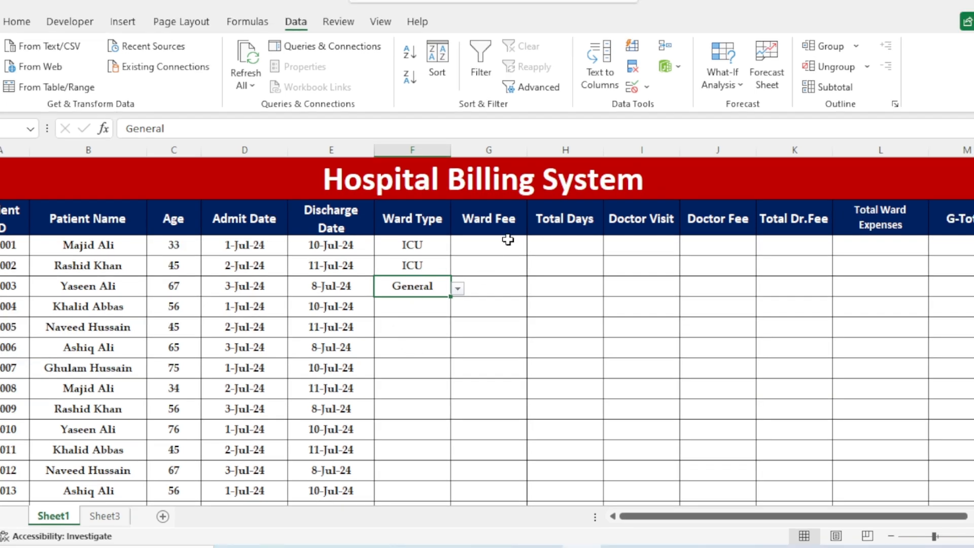
Change the first patient's ward type in F5 to General.
click(547, 241)
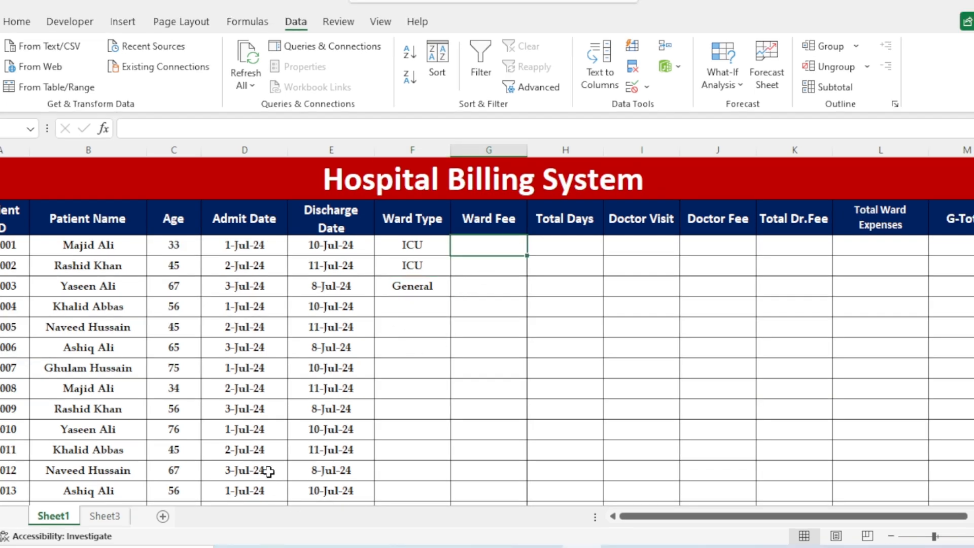
click(414, 243)
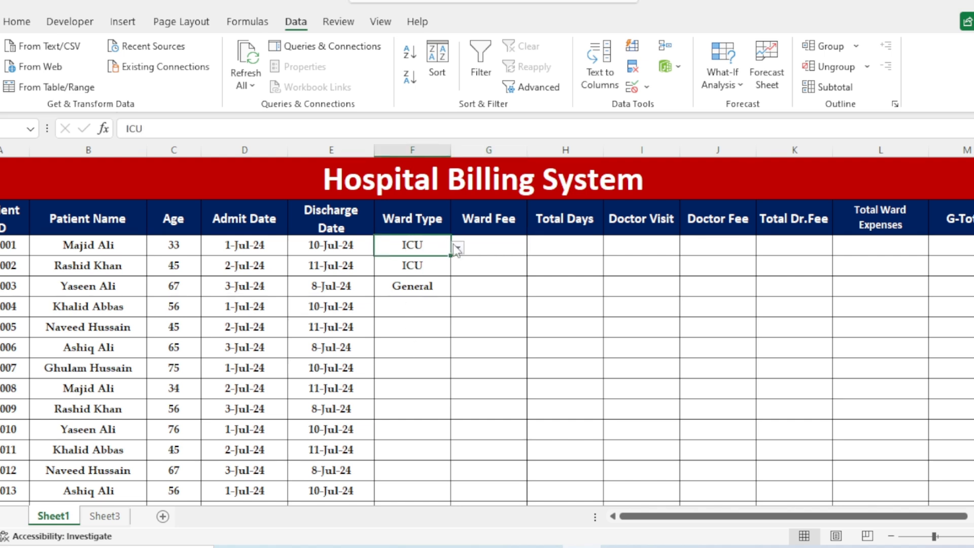
click(457, 249)
click(406, 257)
Begin a VLOOKUP formula in Ward Fee cell G5 with F5 as the lookup value.
click(487, 251)
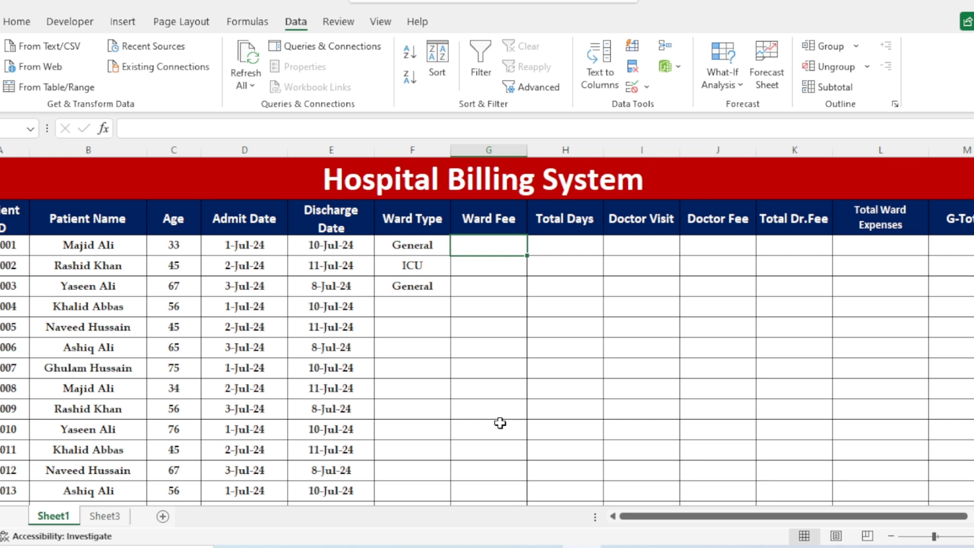
text(=)
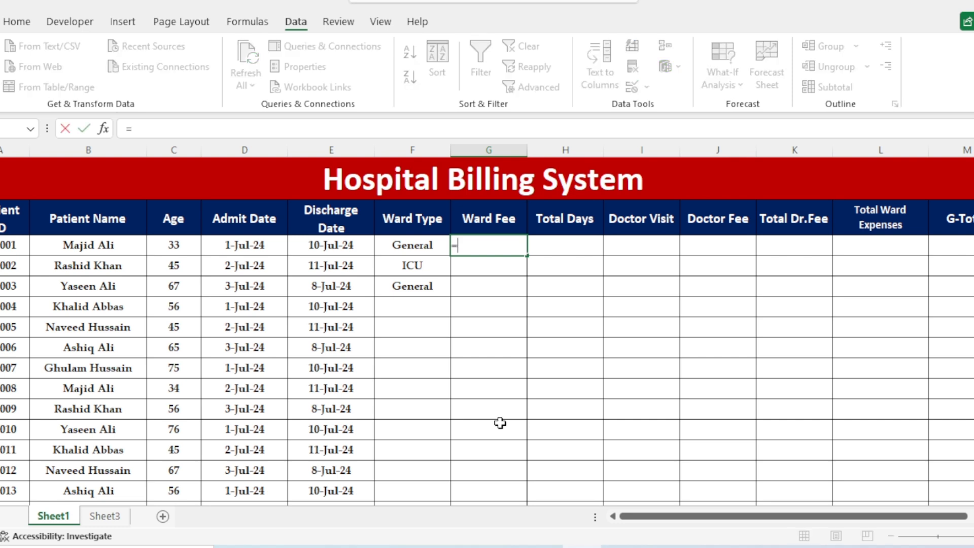
text(vlo)
key(Tab)
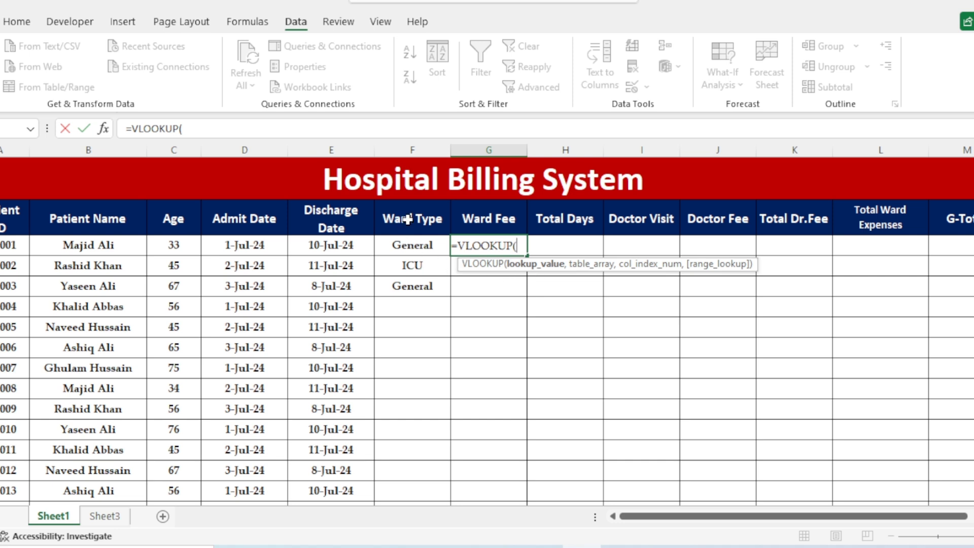
click(416, 245)
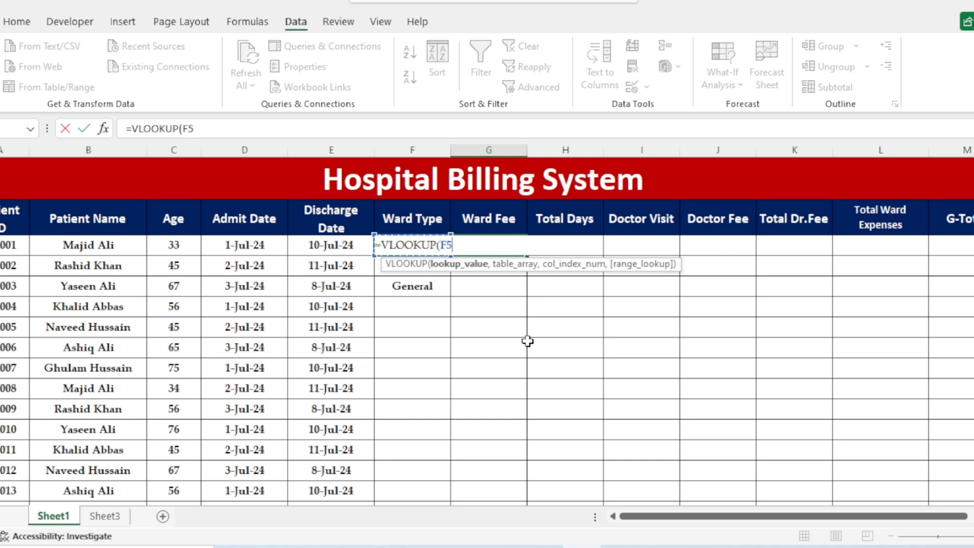
text(,)
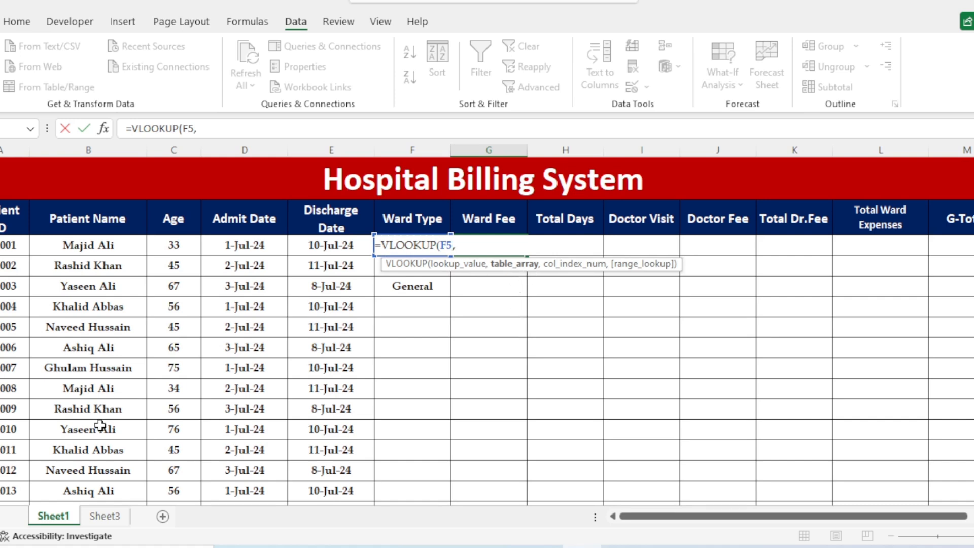
Complete the G5 VLOOKUP with absolute table range Sheet3!$G$6:$H$9, column index 2 and exact match 0.
click(104, 516)
drag(317, 256, 454, 300)
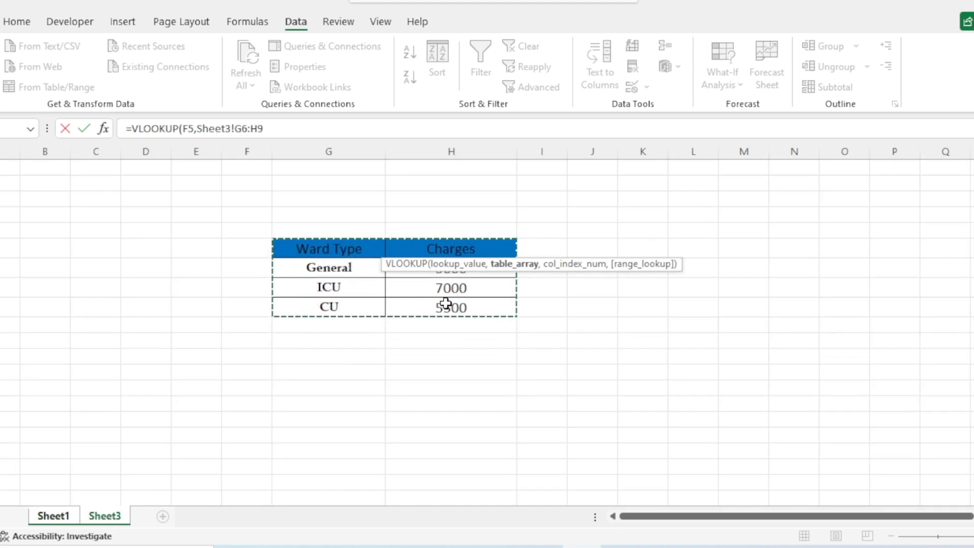
key(F4)
text(,)
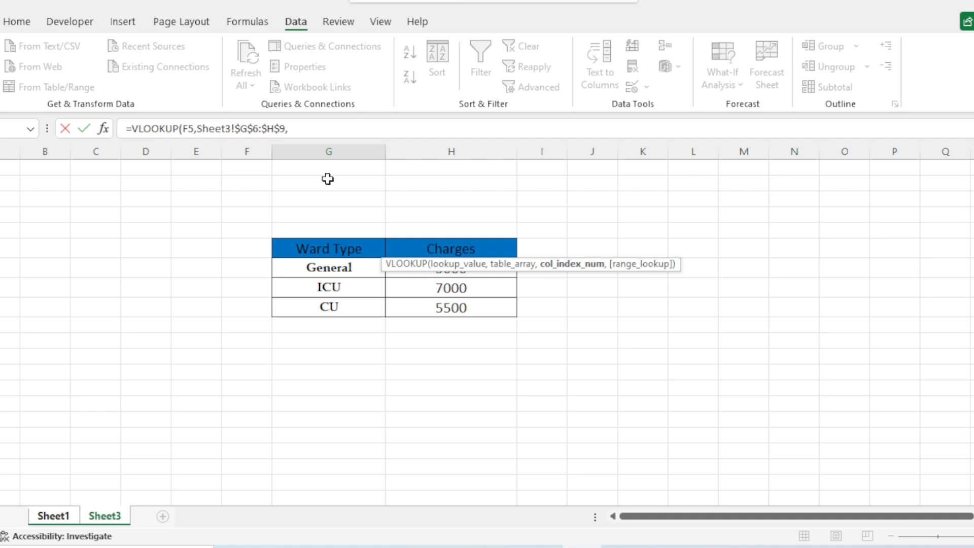
click(335, 128)
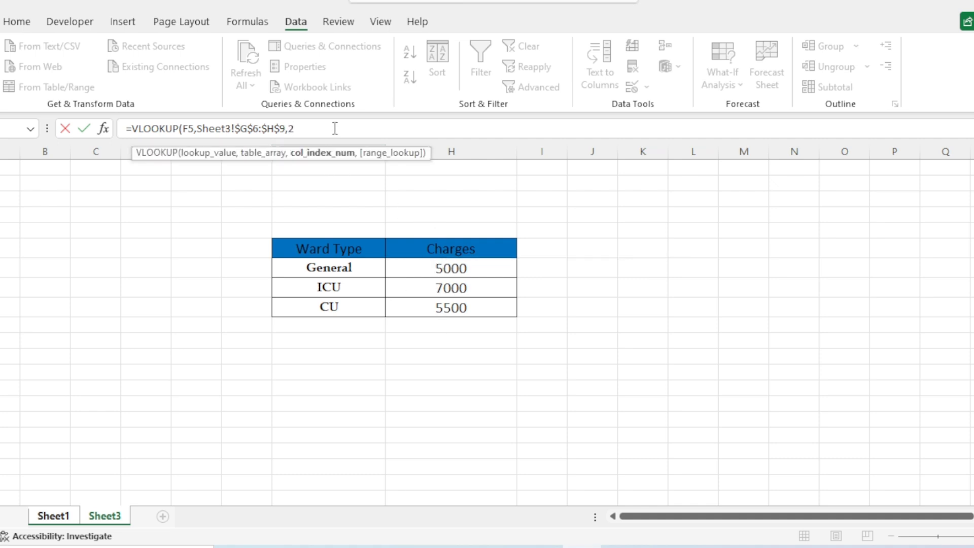
text(,0)
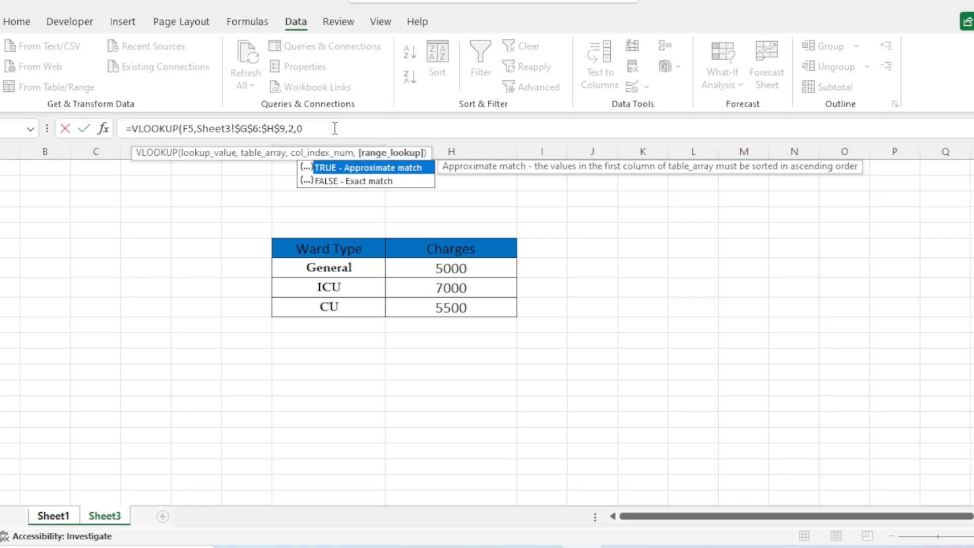
text())
key(Return)
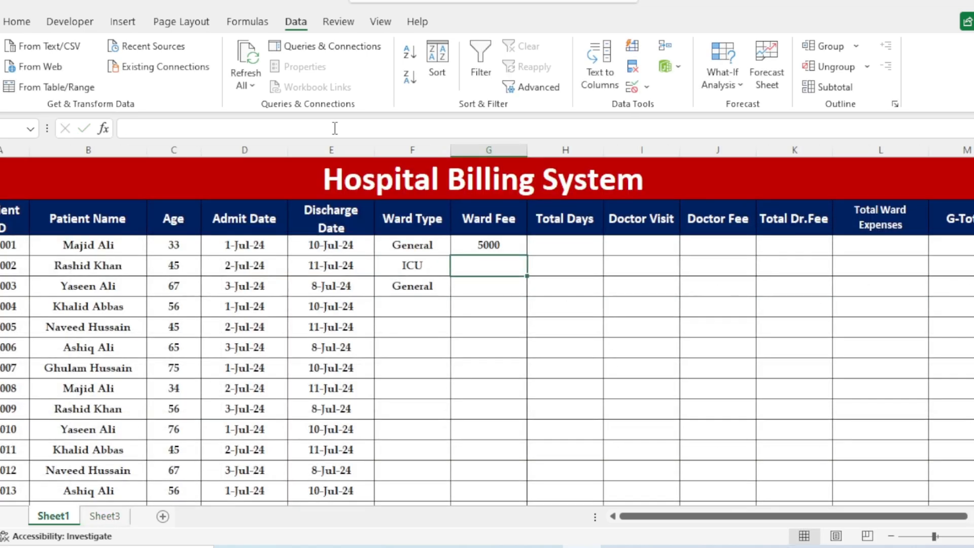
Copy the Ward Fee formula from G5 into G6 and G7 and check it against the ward types.
click(417, 245)
click(507, 243)
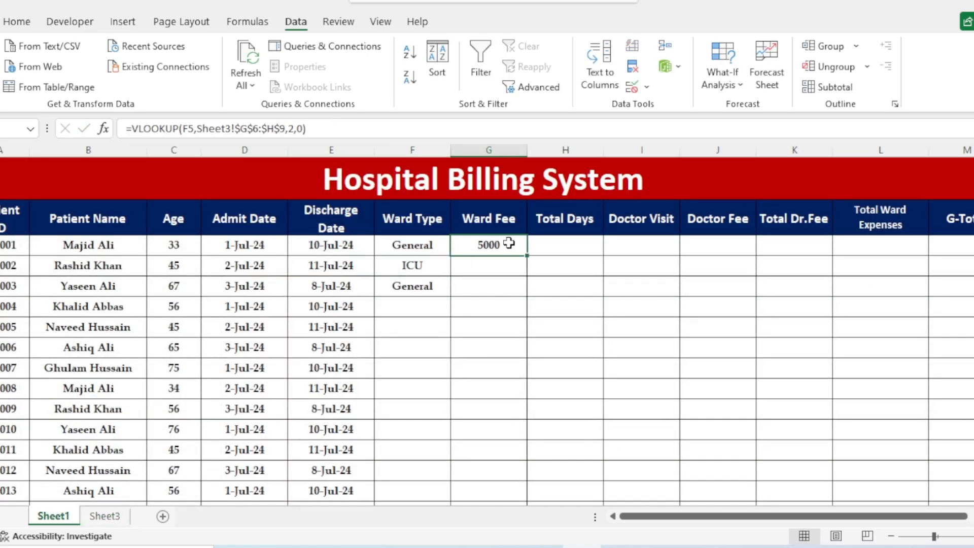
drag(528, 256, 522, 292)
click(431, 271)
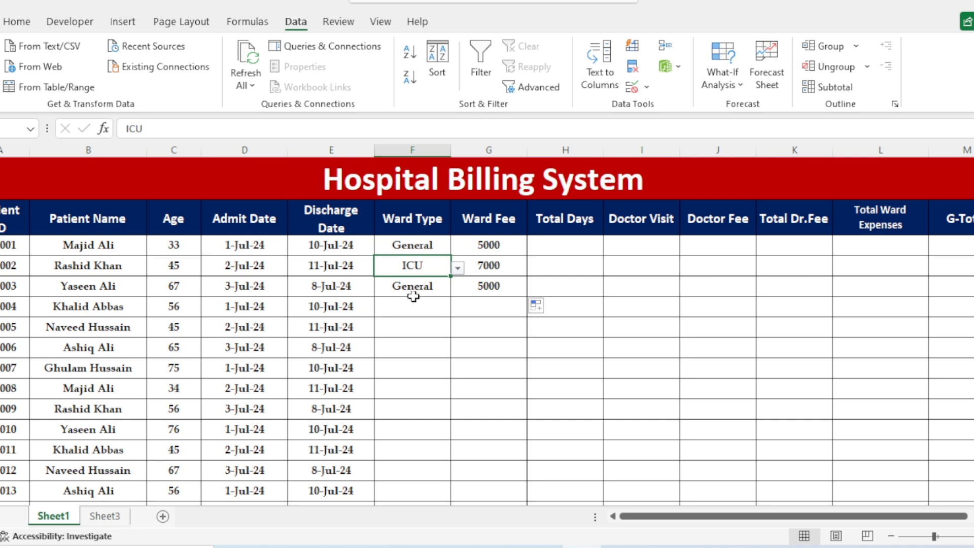
click(488, 281)
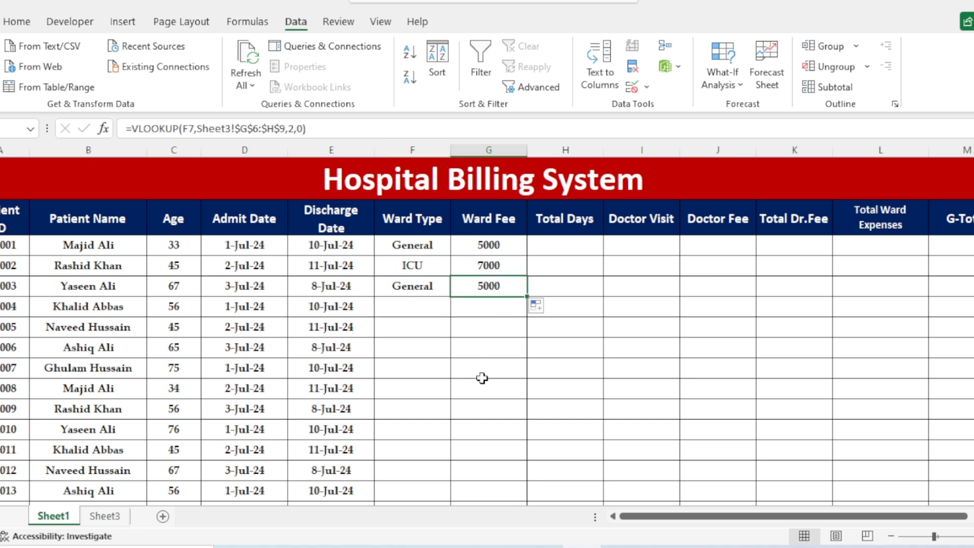
Extend the Ward Fee formula from G7 down through the remaining patient rows and review the column.
double_click(528, 297)
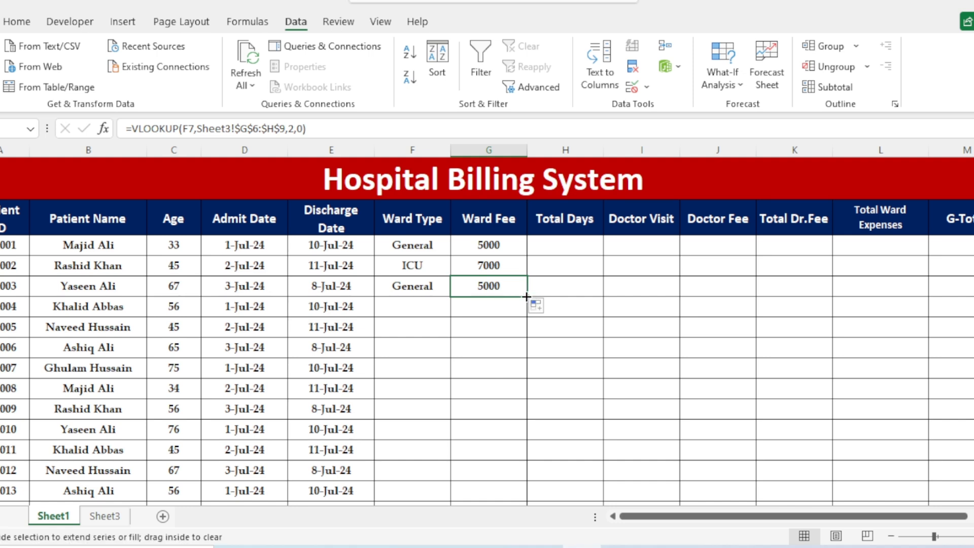
click(488, 429)
scroll(536, 406, down, 1)
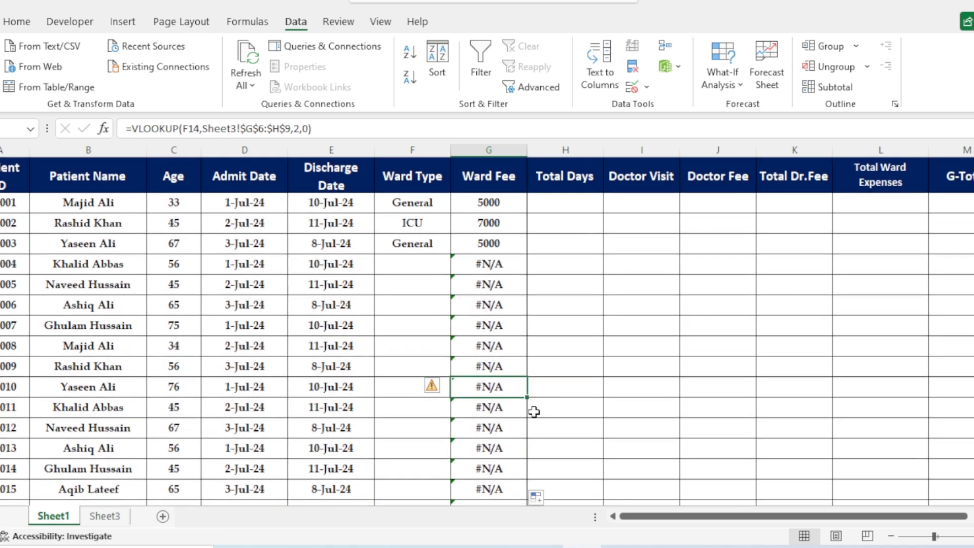
scroll(534, 412, up, 1)
scroll(533, 413, down, 1)
scroll(528, 413, up, 1)
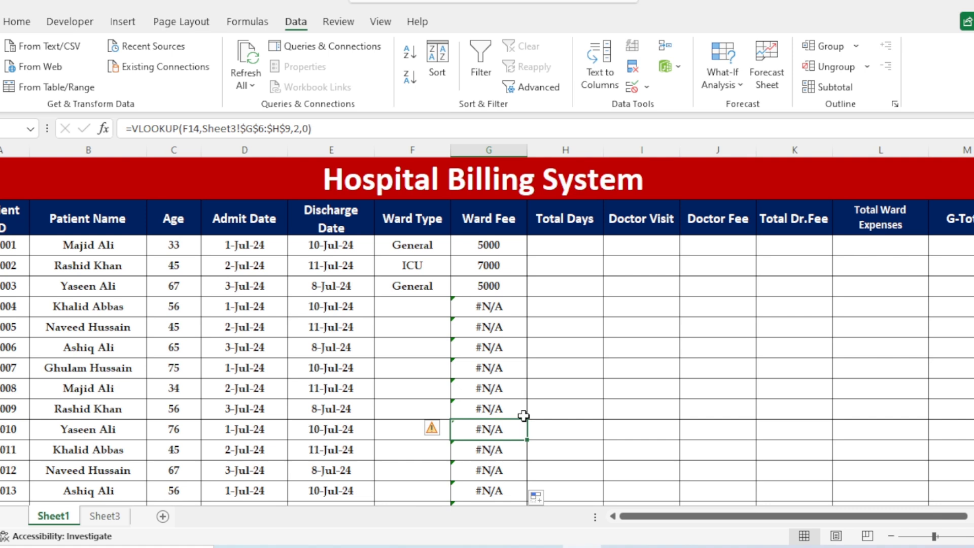
Choose ICU as the fourth patient's ward type in F8 and check the looked-up fees beside it.
click(417, 306)
click(457, 308)
click(395, 331)
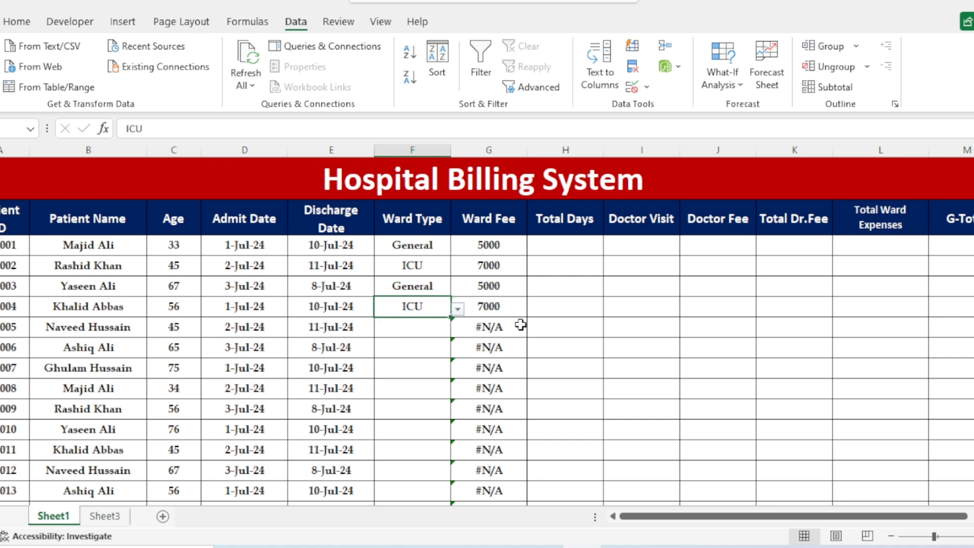
click(499, 326)
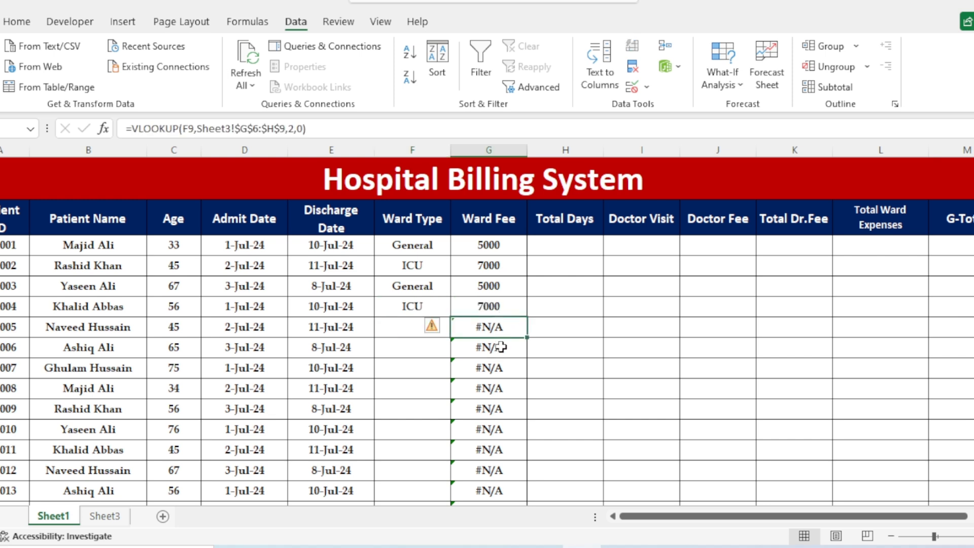
click(518, 308)
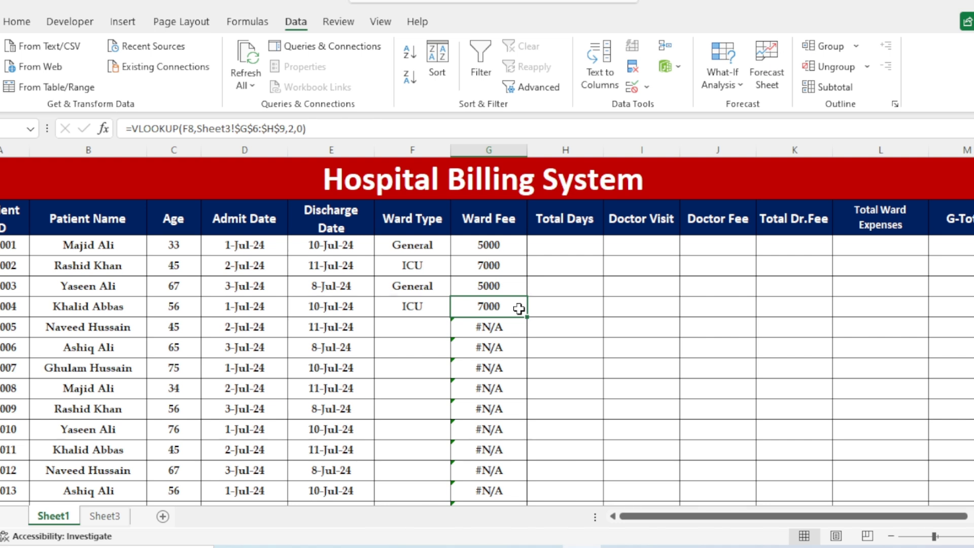
Wrap the VLOOKUP in G5 in IFERROR with an empty string "" as the error value.
key(ctrl+Up)
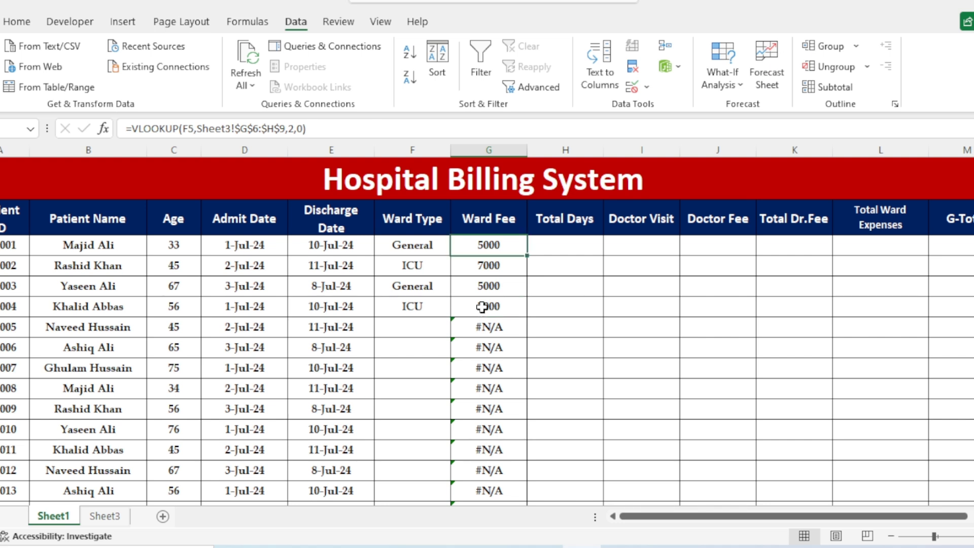
double_click(512, 250)
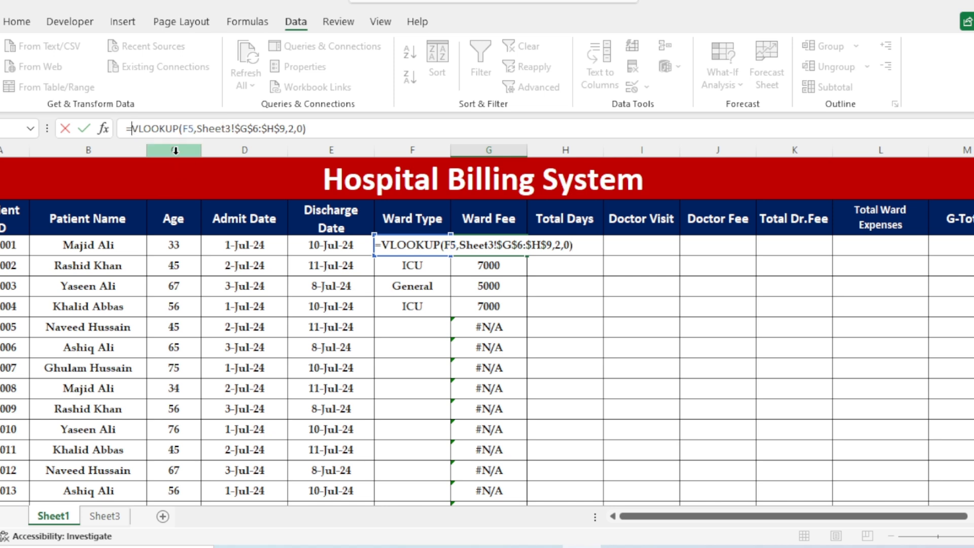
text(if)
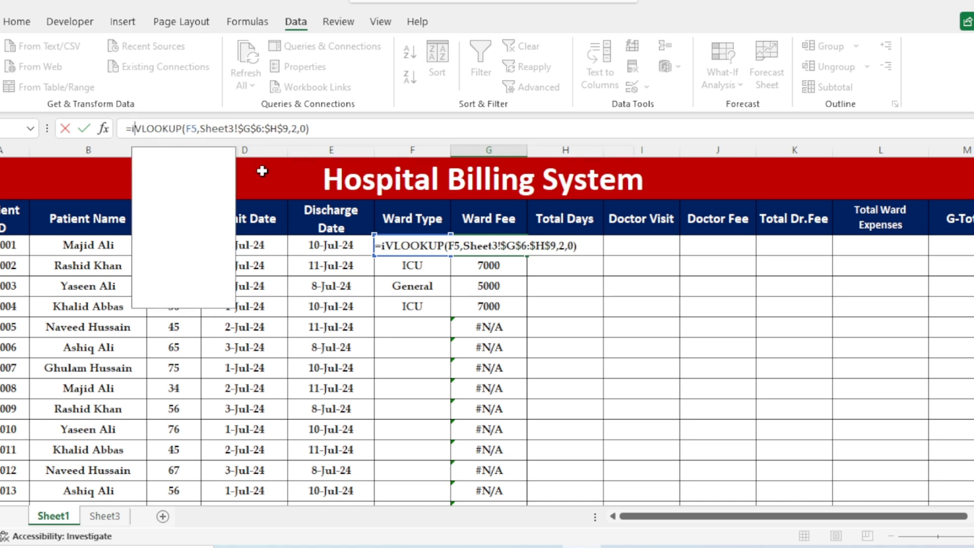
key(Down)
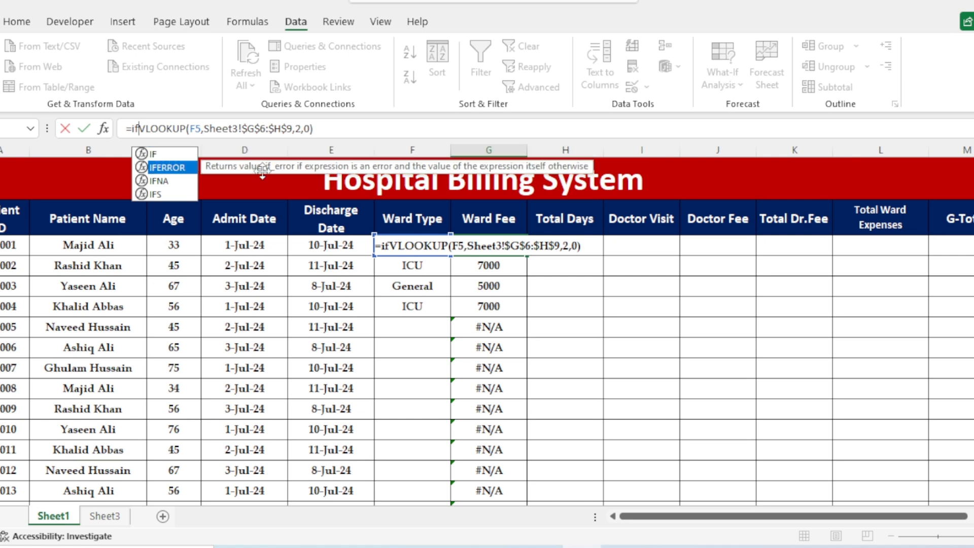
key(Tab)
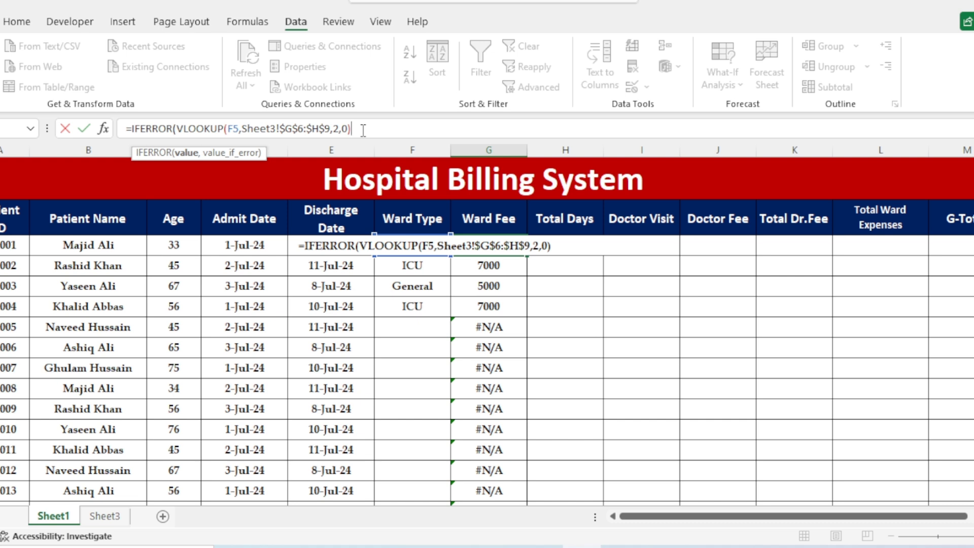
text(,"")
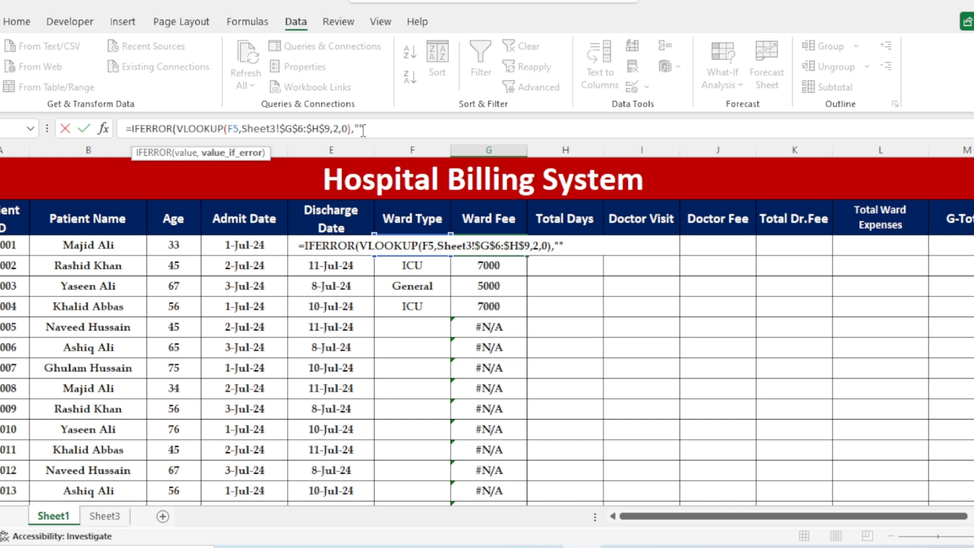
text())
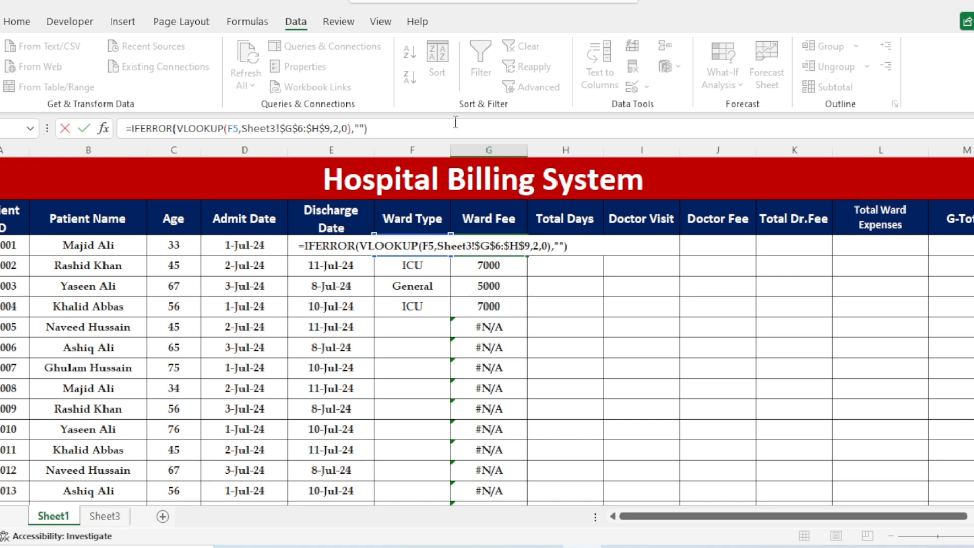
key(Return)
Fill the IFERROR Ward Fee formula from G5 down through all patient rows.
click(522, 244)
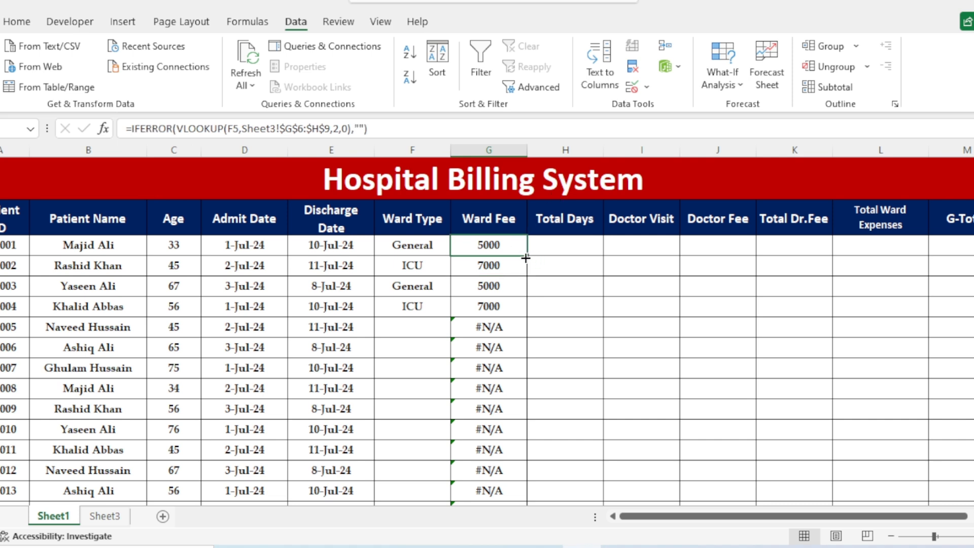
double_click(527, 256)
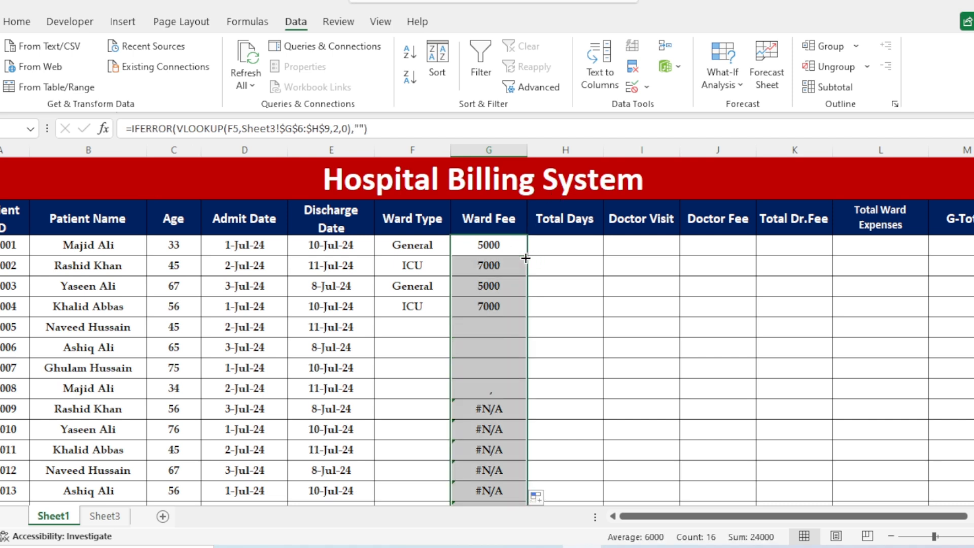
click(471, 347)
click(487, 328)
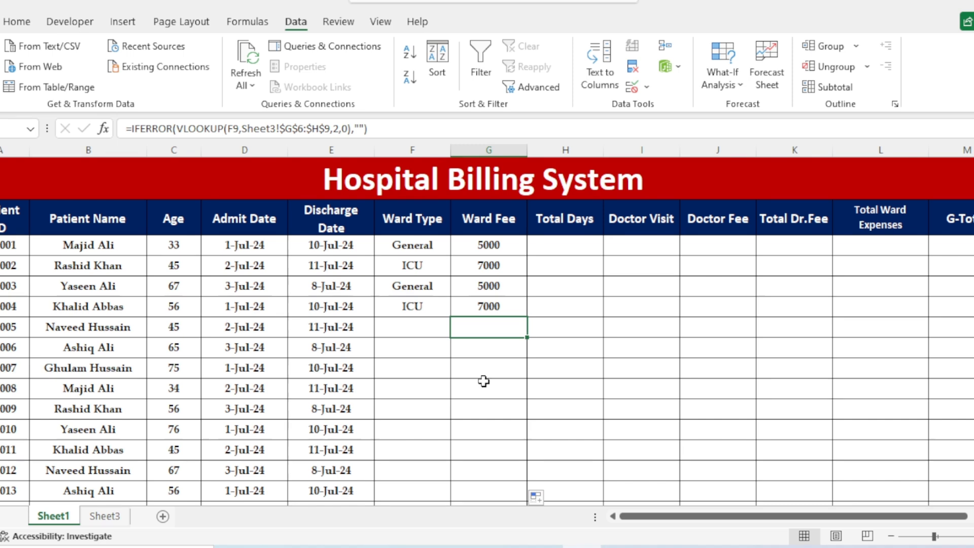
Choose ICU as the fifth patient's ward type in F9 and check its ward fee.
click(415, 330)
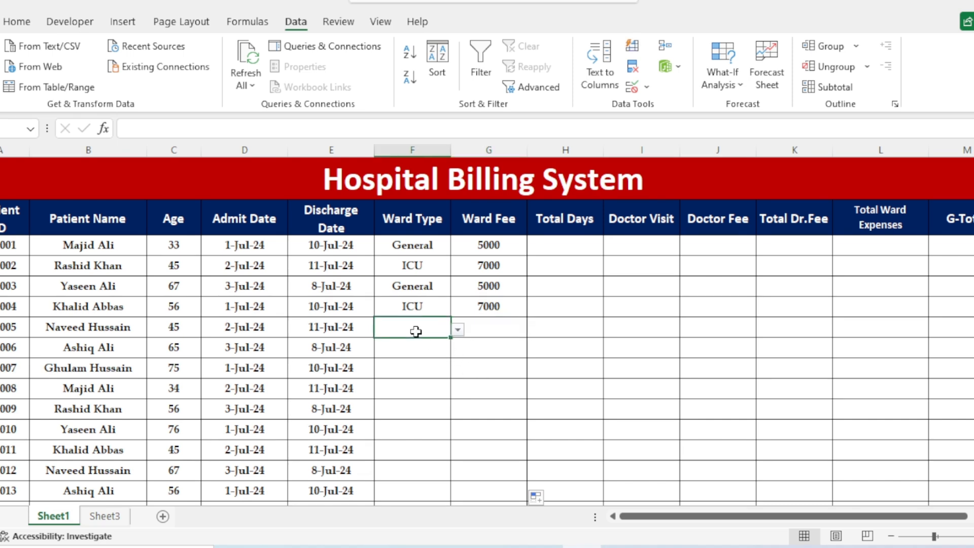
click(458, 330)
click(406, 352)
click(500, 329)
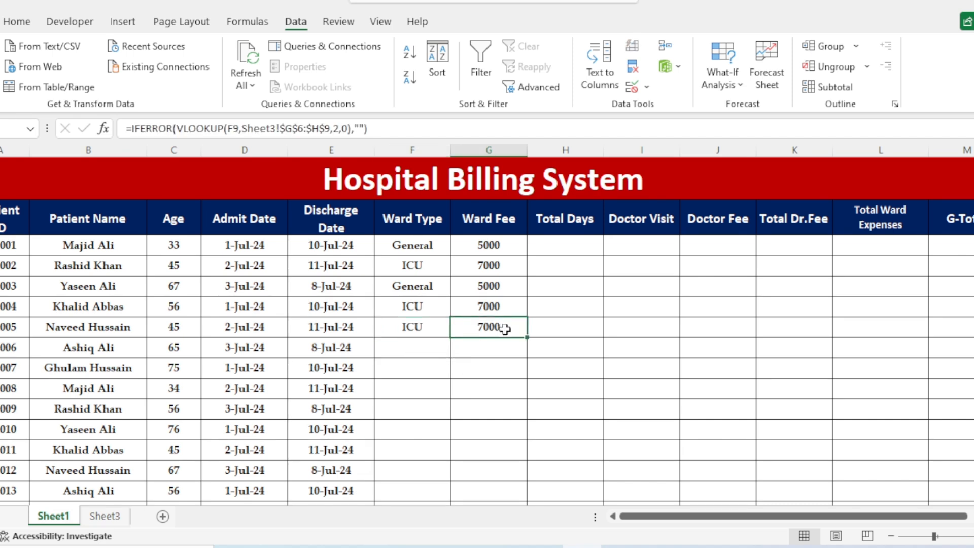
Fill the ward types from F5:F9 down the Ward Type column to the last patient row.
click(406, 348)
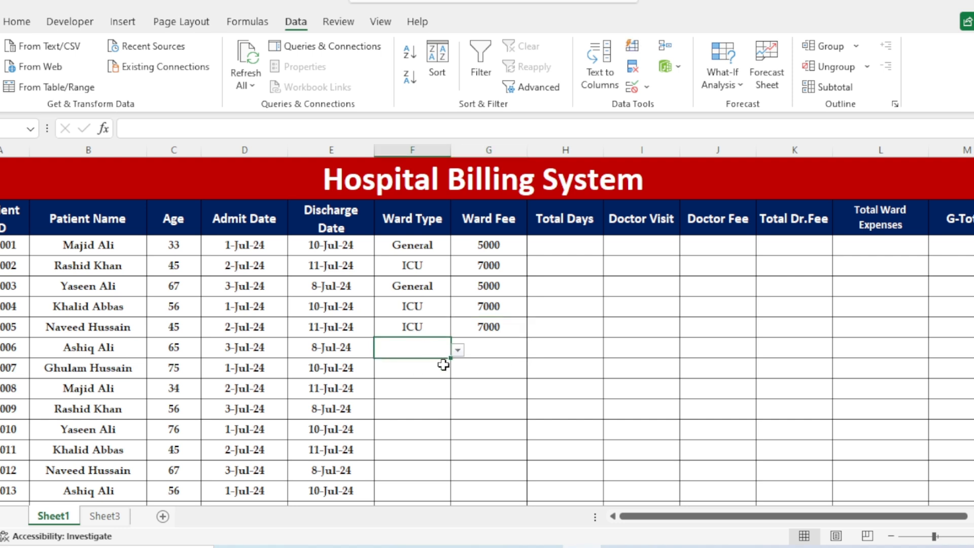
drag(431, 243, 444, 479)
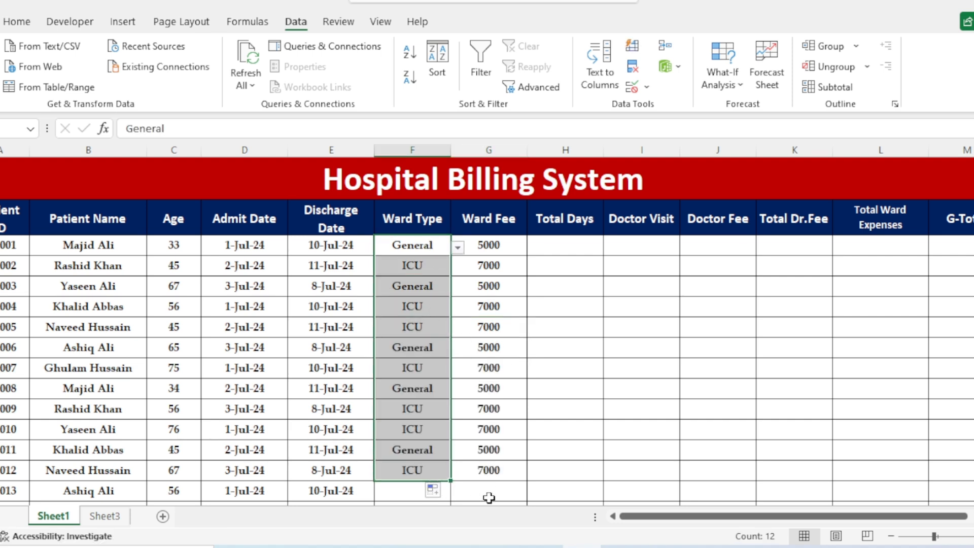
scroll(508, 446, down, 1)
drag(449, 439, 444, 479)
scroll(519, 463, up, 1)
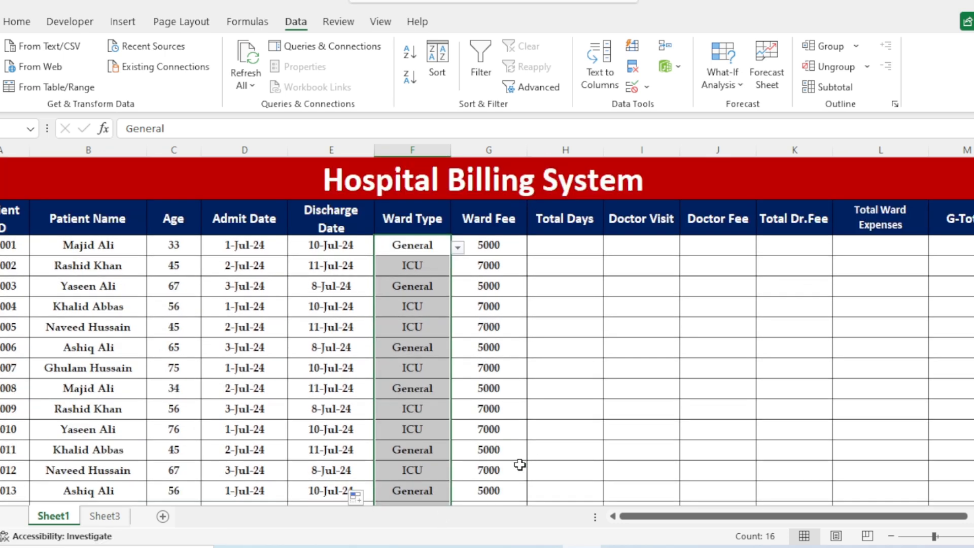
click(561, 369)
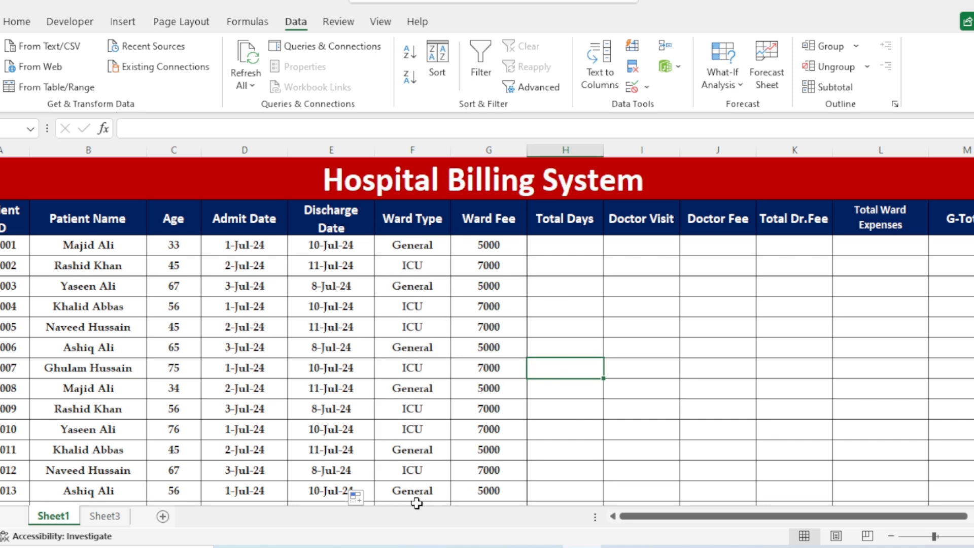
click(620, 388)
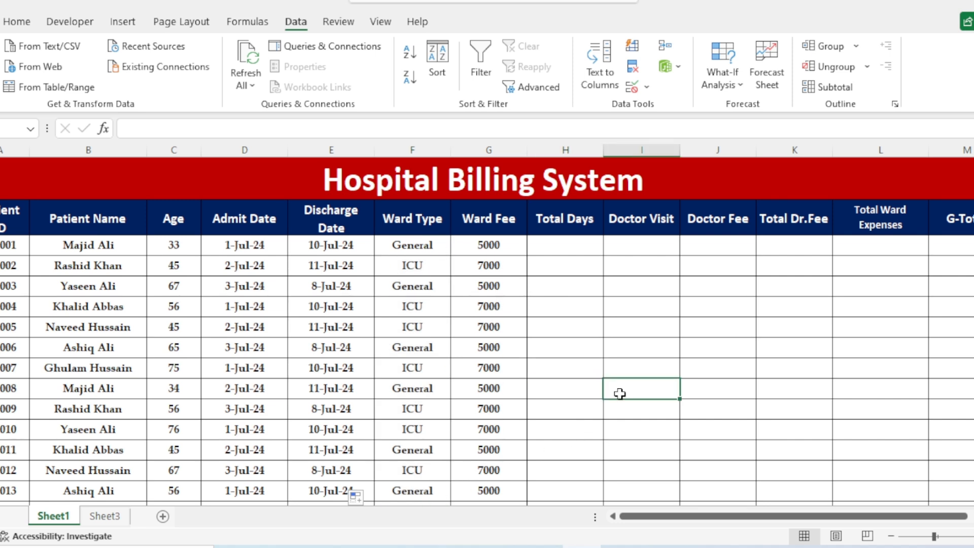
Calculate the first patient's Total Days in H5 with the formula =E5-D5+1.
click(568, 250)
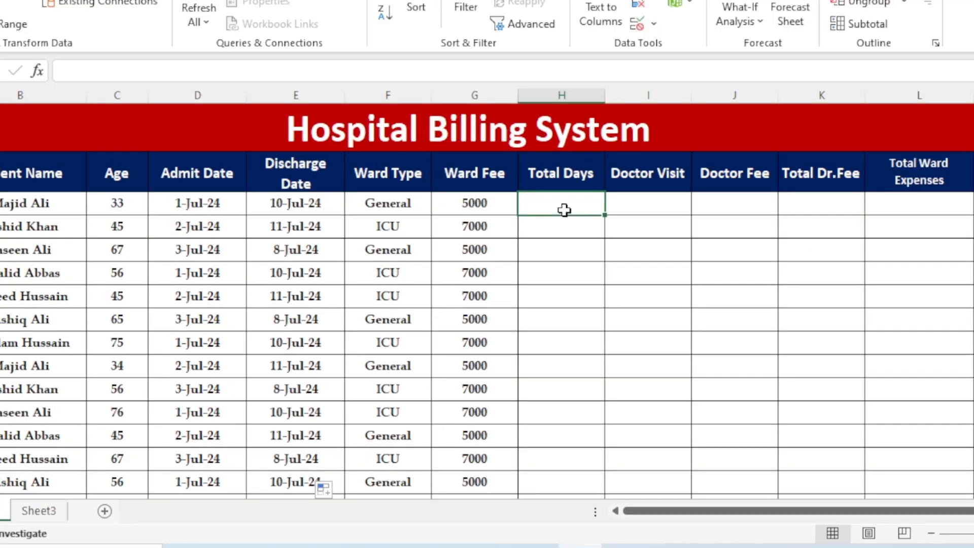
click(193, 208)
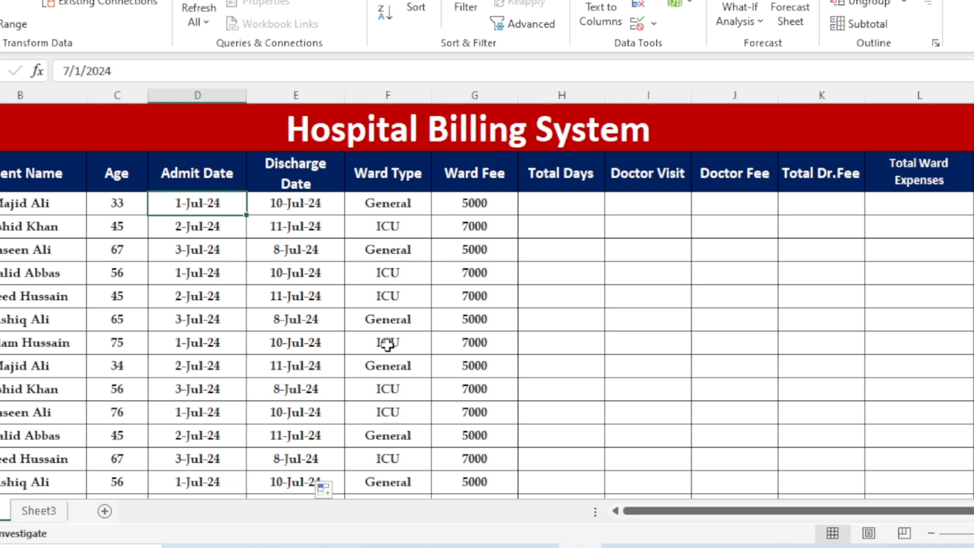
click(536, 204)
text(=)
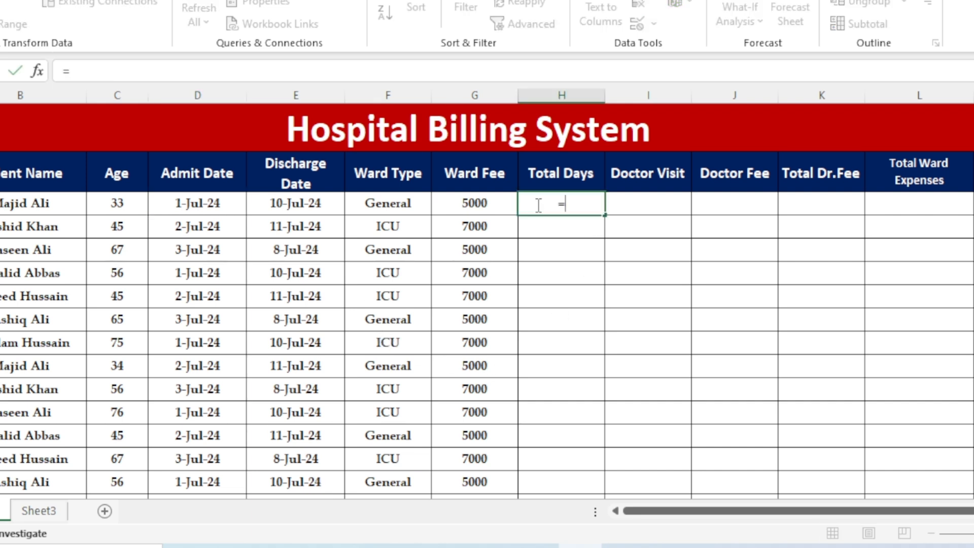
click(311, 203)
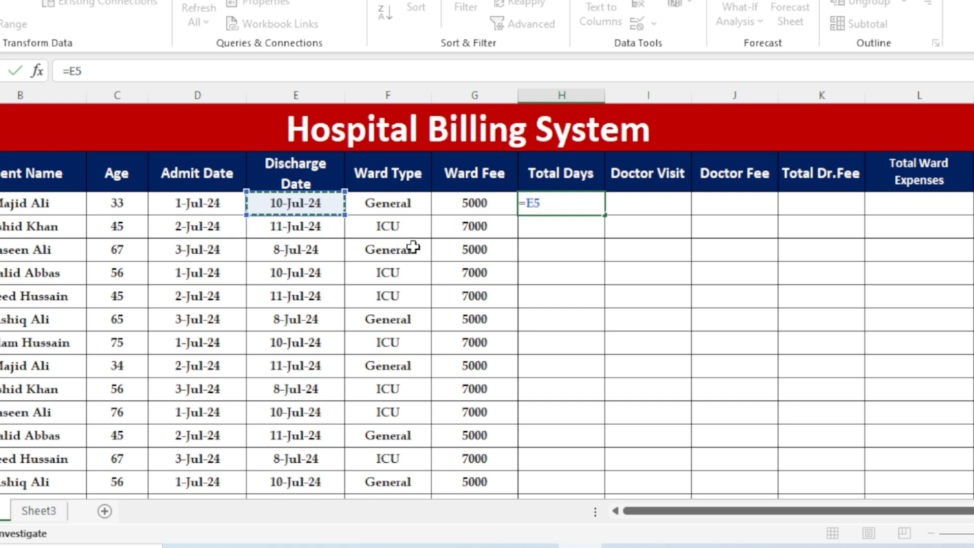
text(-)
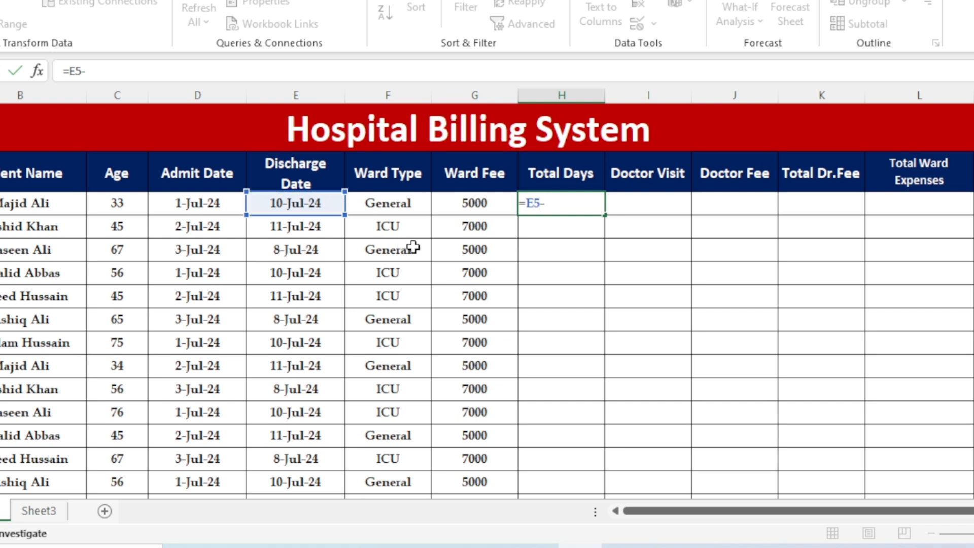
click(199, 203)
text(+1)
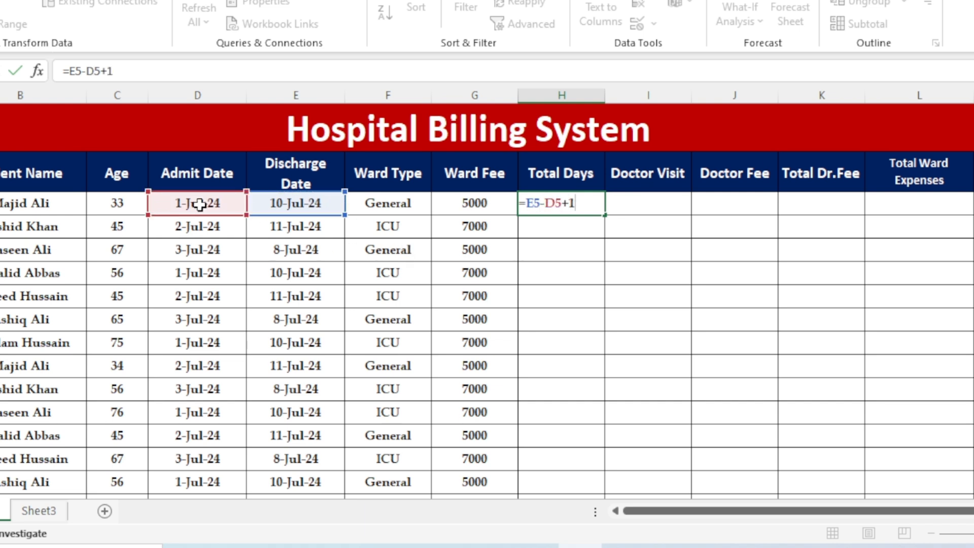
key(Return)
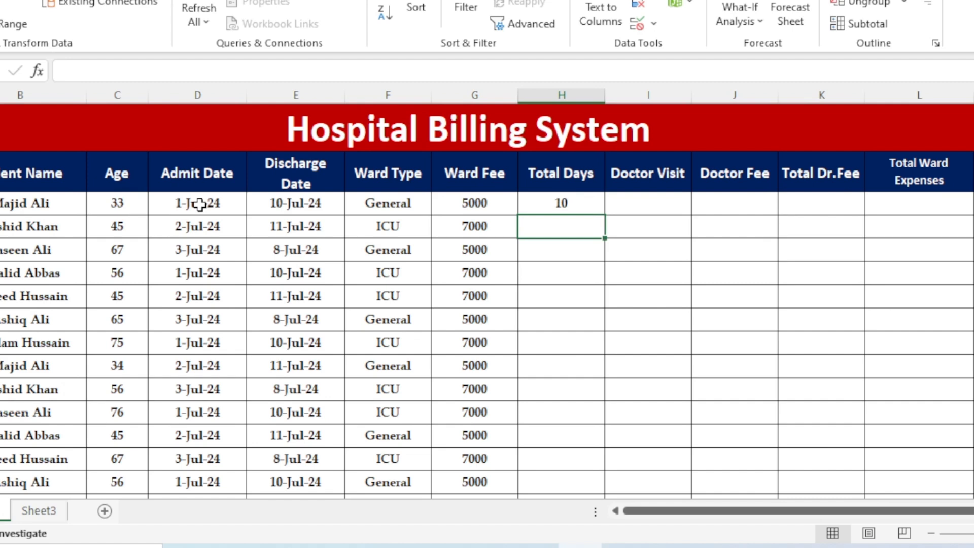
Fill the Total Days formula from H5 down through all patient rows.
click(561, 202)
drag(605, 214, 585, 473)
scroll(515, 359, up, 1)
click(580, 350)
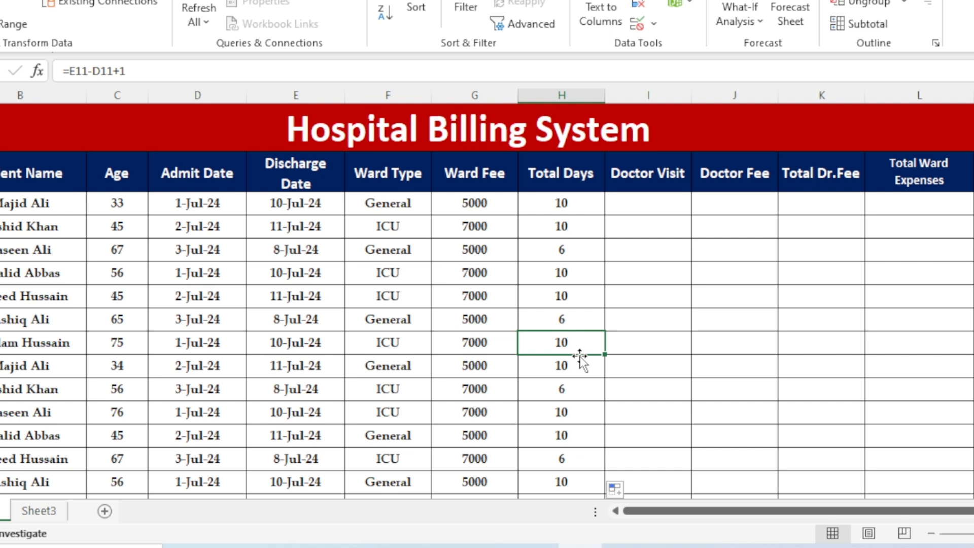
Enter =H5*2 in I5 to calculate the first patient's doctor visits at two per day.
click(645, 205)
double_click(645, 205)
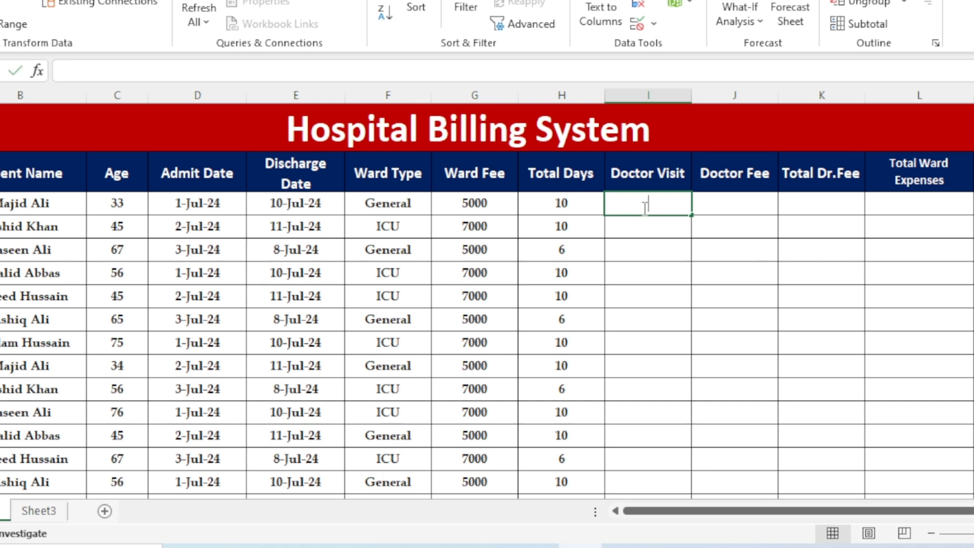
text(=)
click(564, 205)
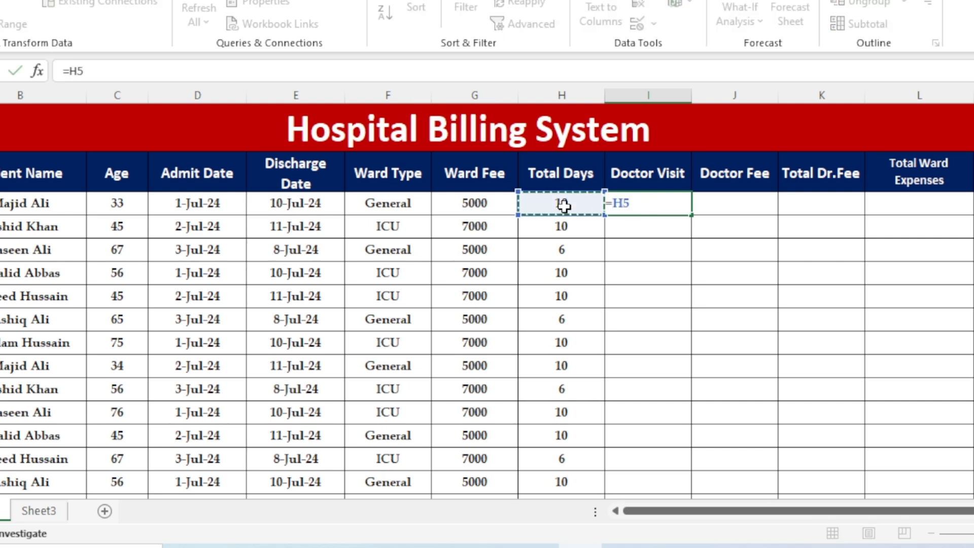
text(*2)
key(Return)
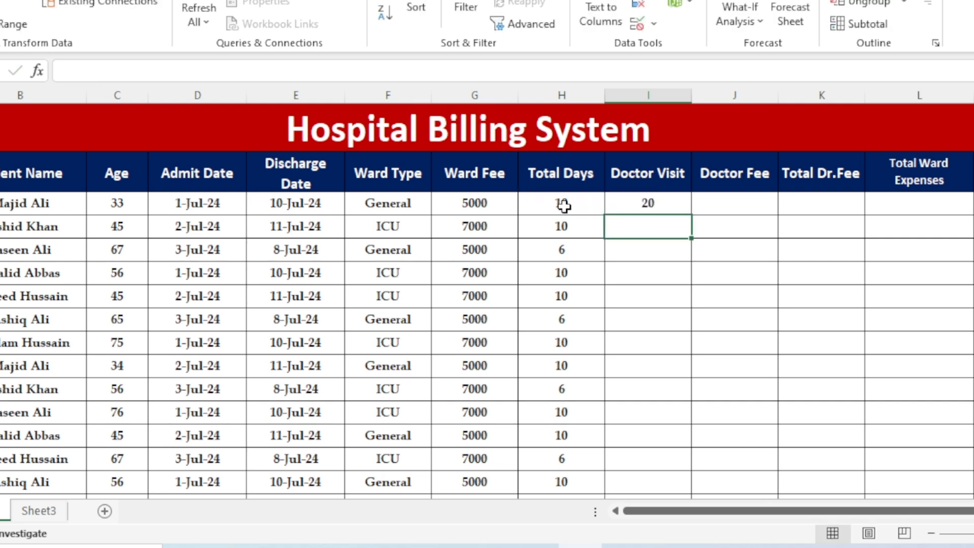
Fill the Doctor Visit formula from I5 down through all patient rows.
click(670, 208)
click(649, 264)
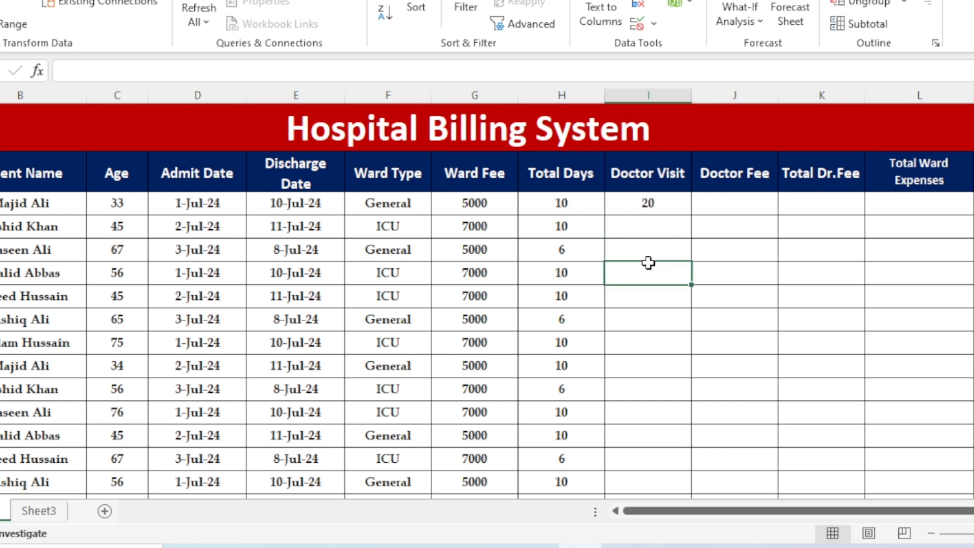
click(675, 195)
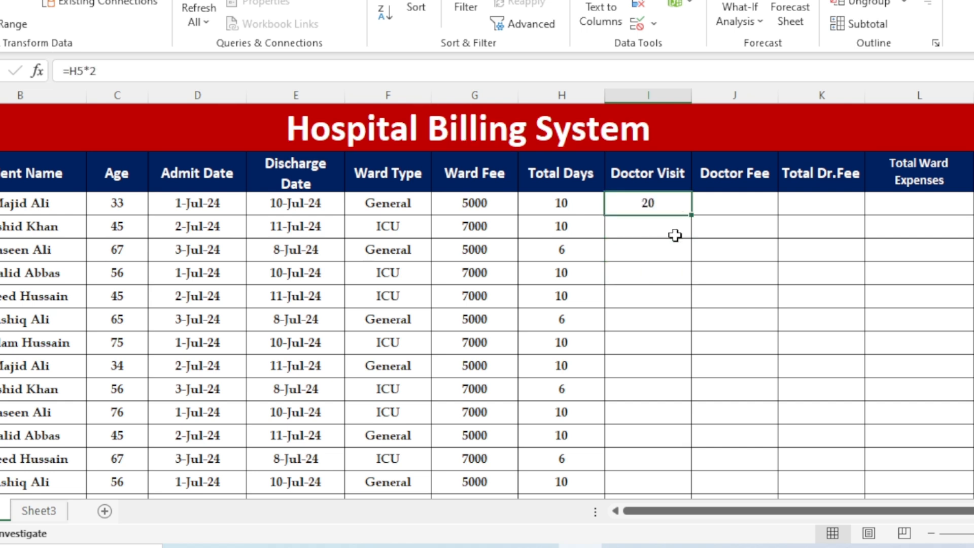
drag(690, 213, 691, 213)
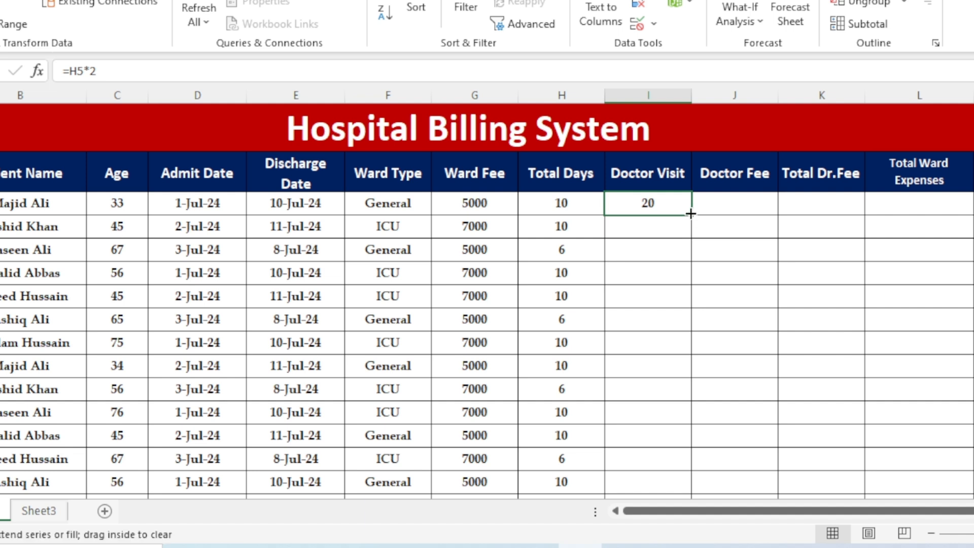
double_click(691, 214)
click(652, 392)
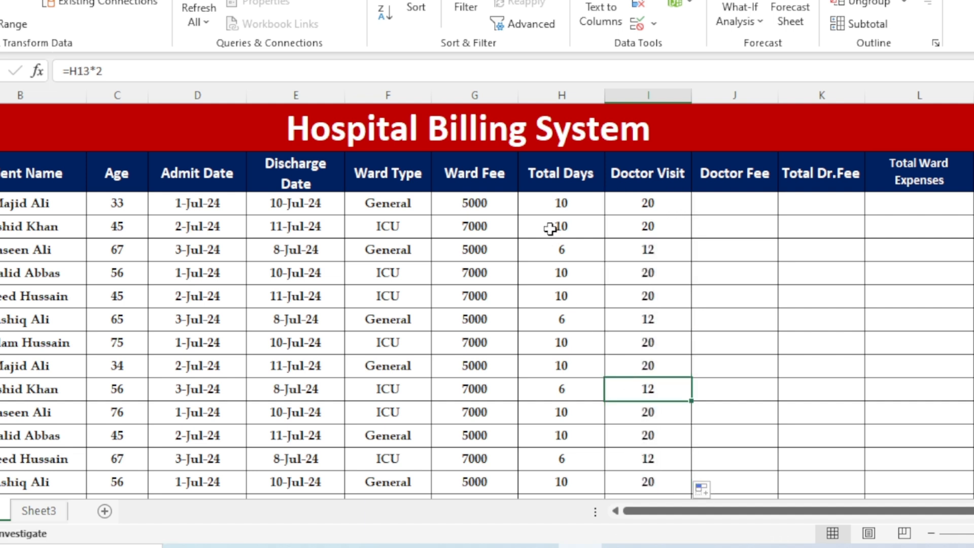
Compare Total Days with Doctor Visit for the first three patients.
click(555, 205)
click(629, 207)
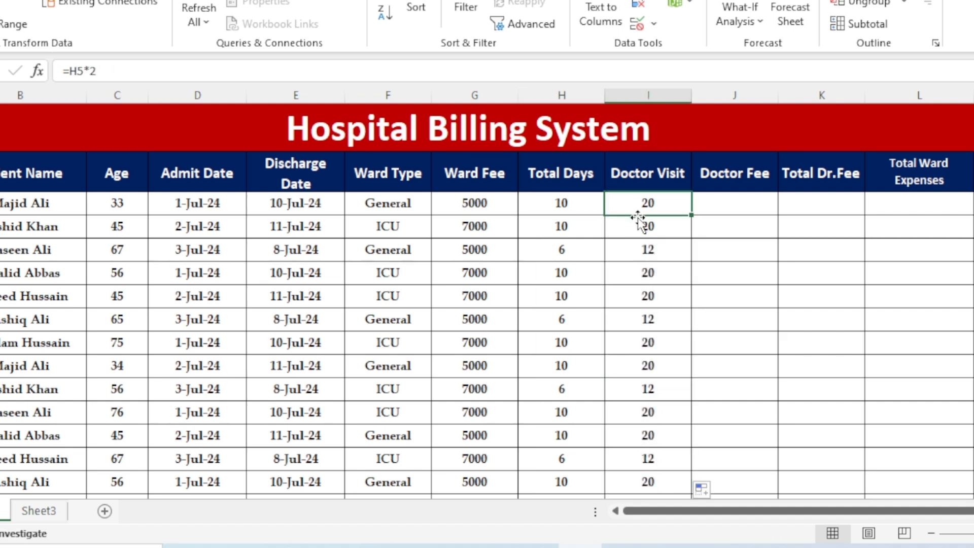
click(562, 231)
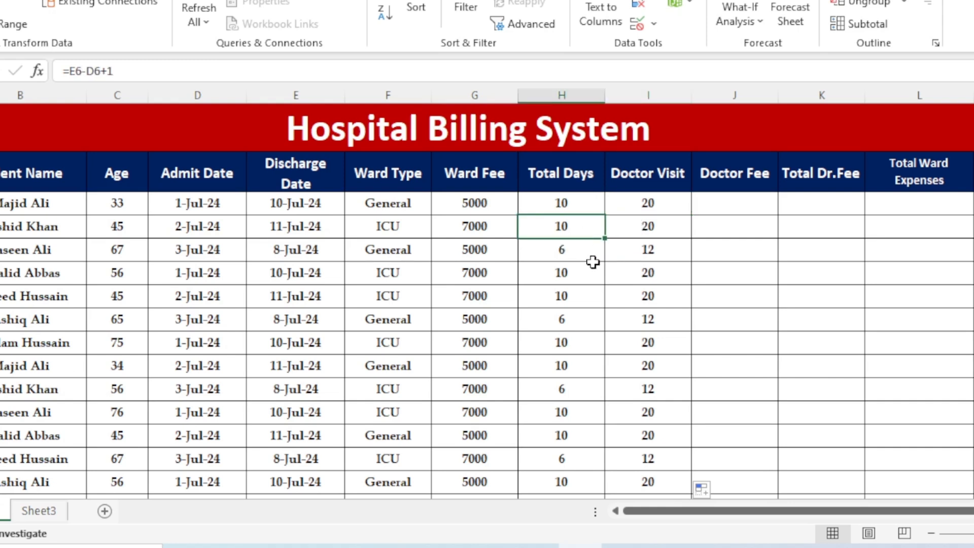
click(573, 252)
click(642, 253)
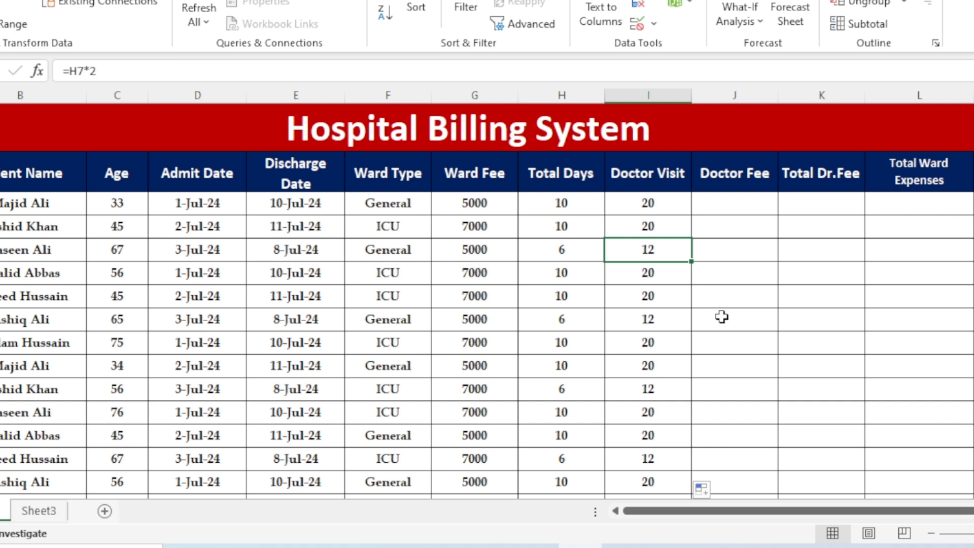
Enter a Doctor Fee of 500 in J5 and fill it down through all patient rows.
click(755, 211)
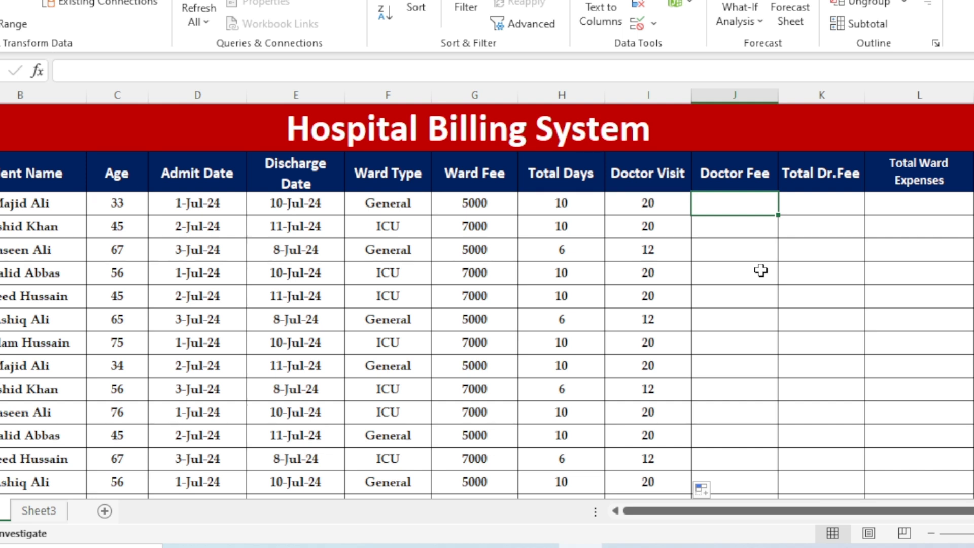
text(500)
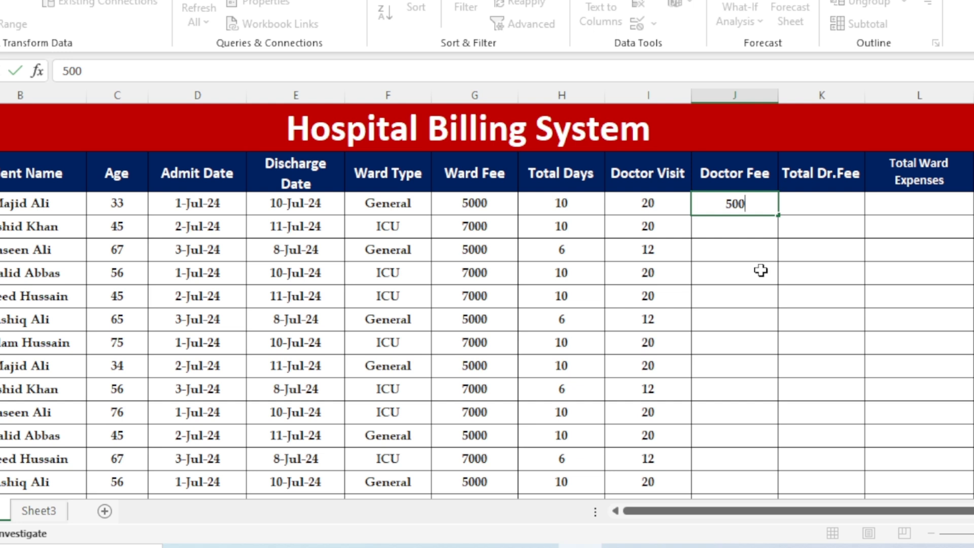
click(761, 270)
click(751, 205)
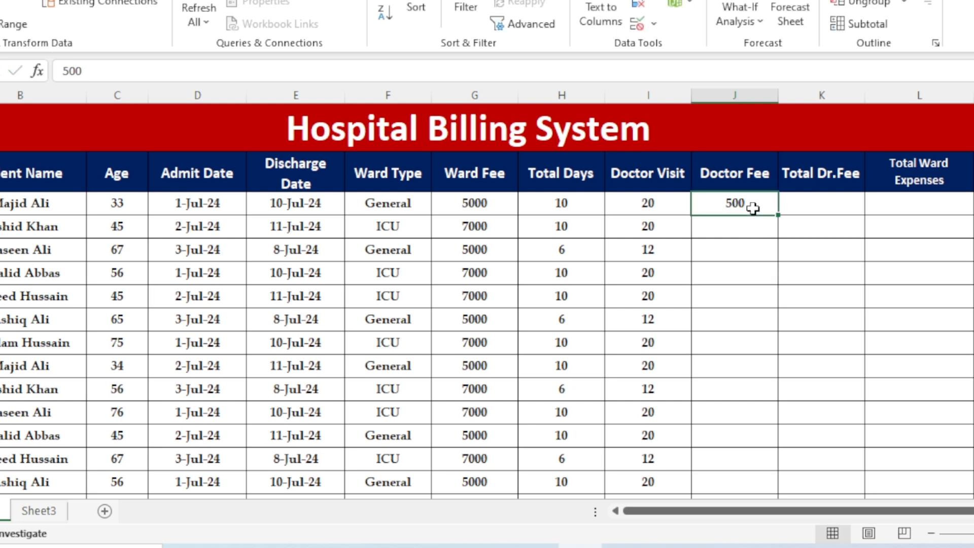
double_click(780, 214)
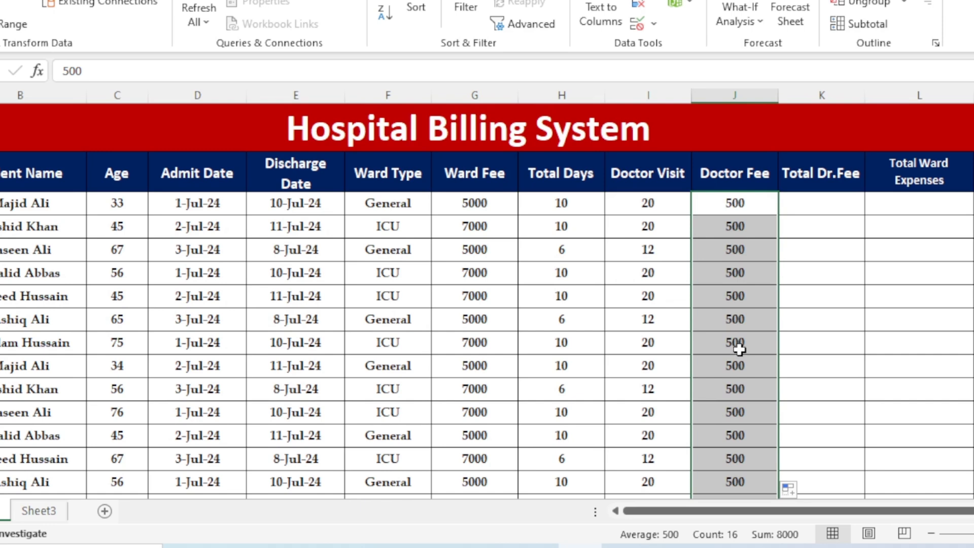
click(751, 408)
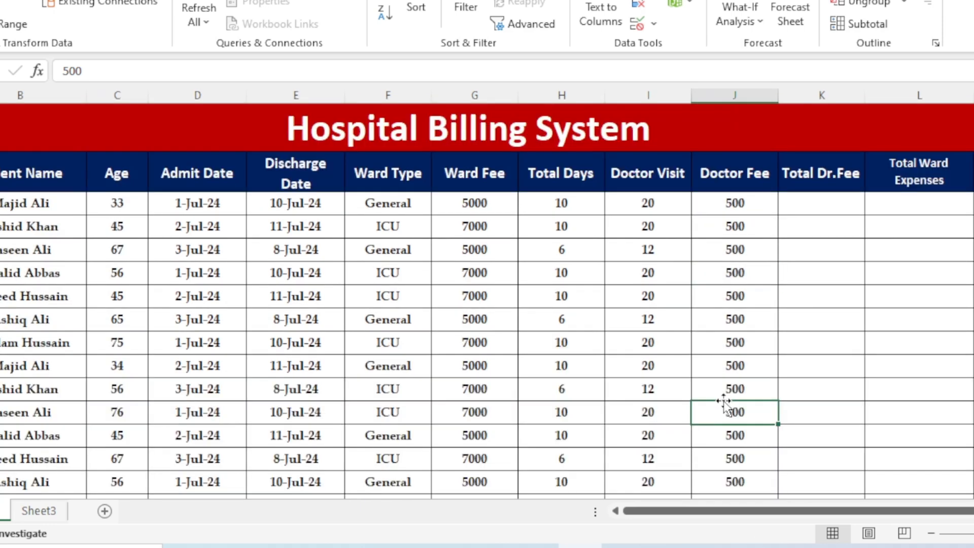
Calculate the first patient's Total Dr.Fee in K5 with the formula =J5*I5.
click(834, 201)
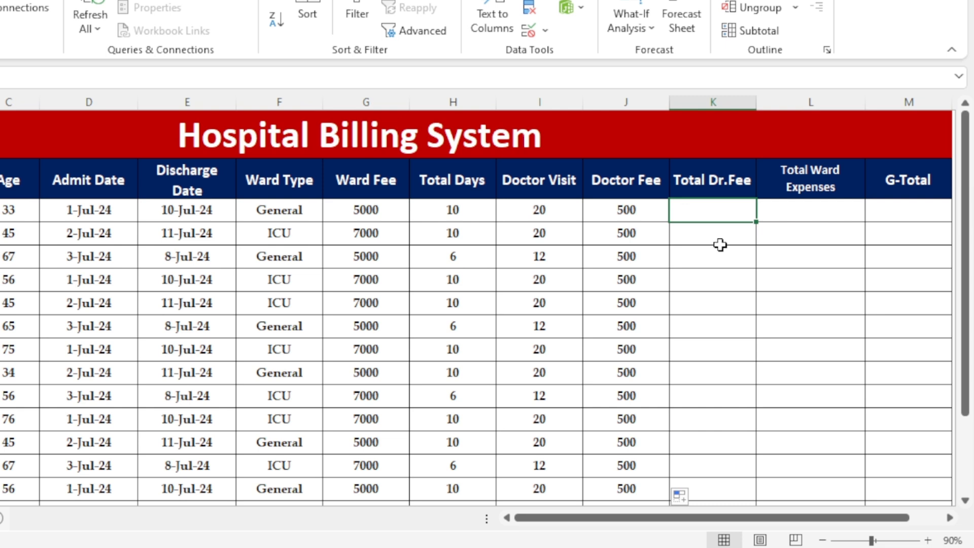
click(634, 214)
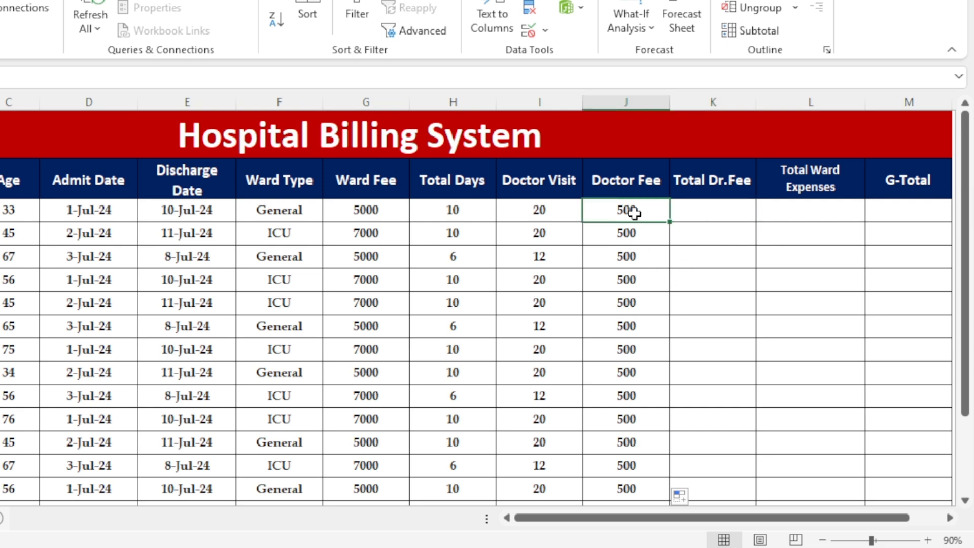
click(543, 220)
click(603, 219)
click(548, 209)
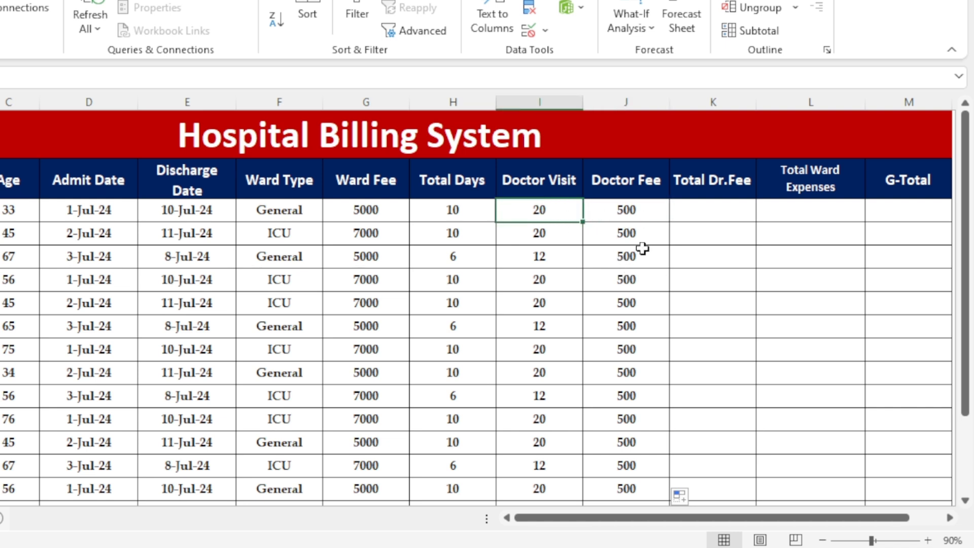
click(705, 209)
text(=)
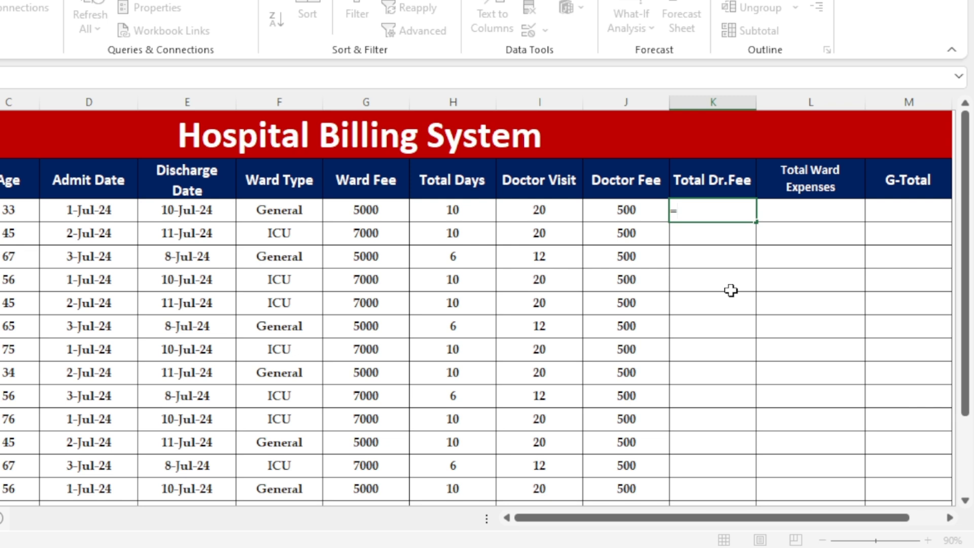
click(629, 208)
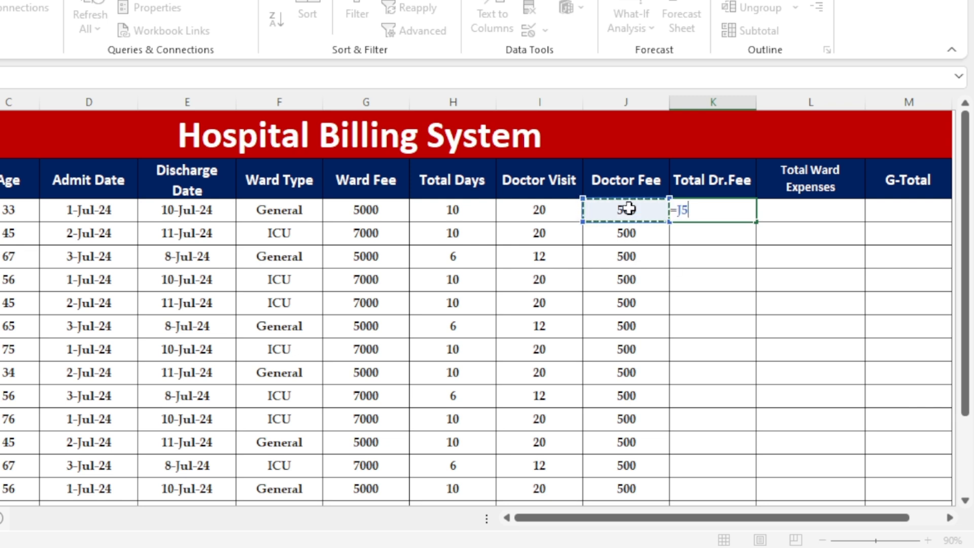
text(*)
click(557, 209)
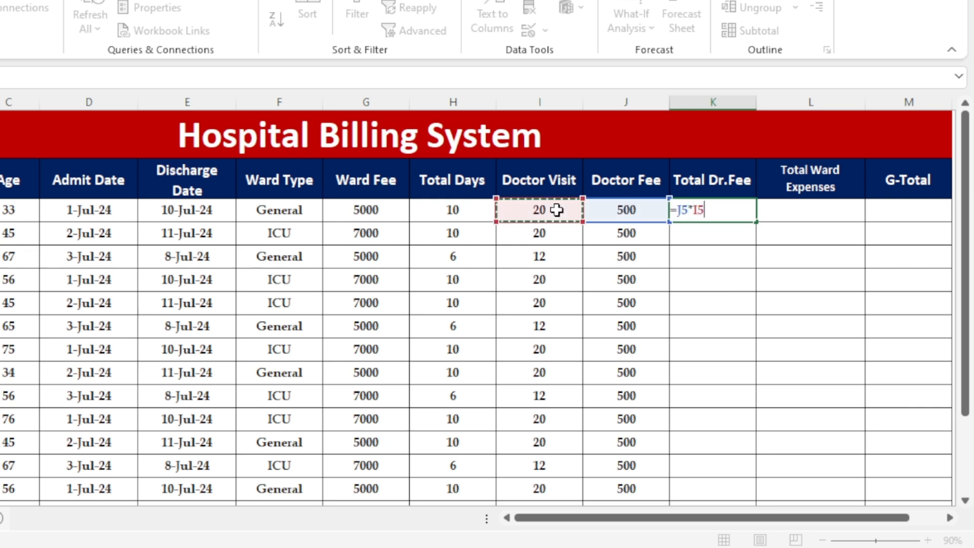
key(Return)
Fill the Total Dr.Fee formula from K5 down through all patient rows.
click(699, 208)
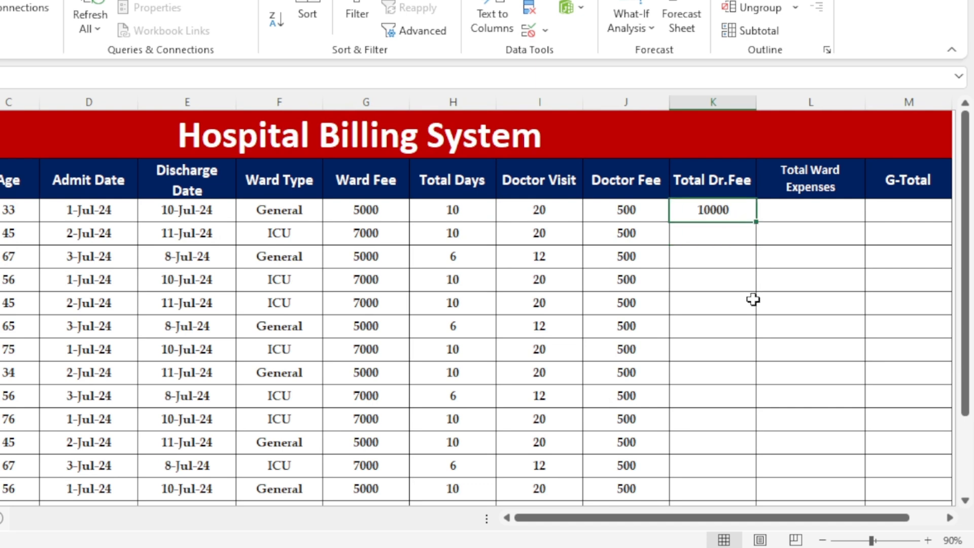
double_click(756, 222)
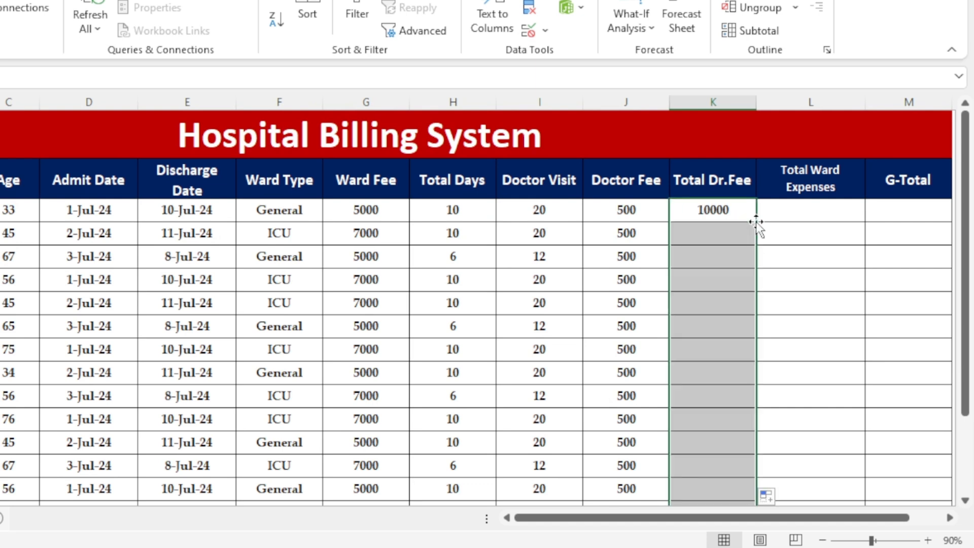
scroll(722, 333, down, 3)
scroll(721, 332, up, 3)
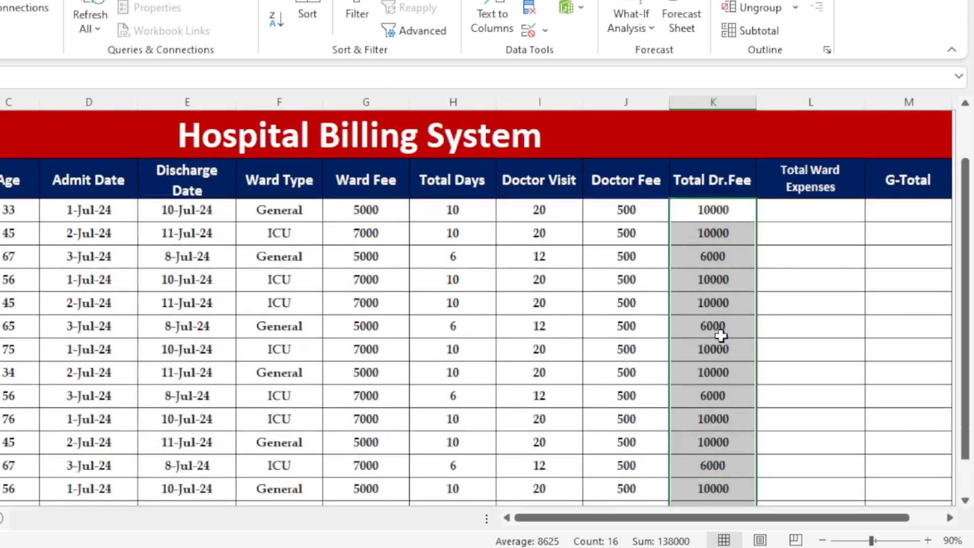
click(655, 355)
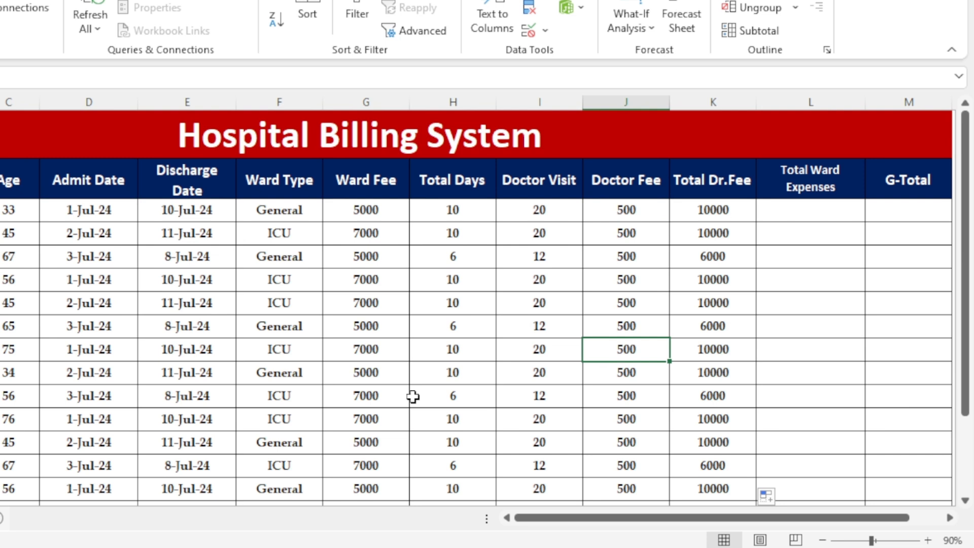
Calculate the first patient's Total Ward Expenses in L5 with the formula =G5*H5.
click(822, 218)
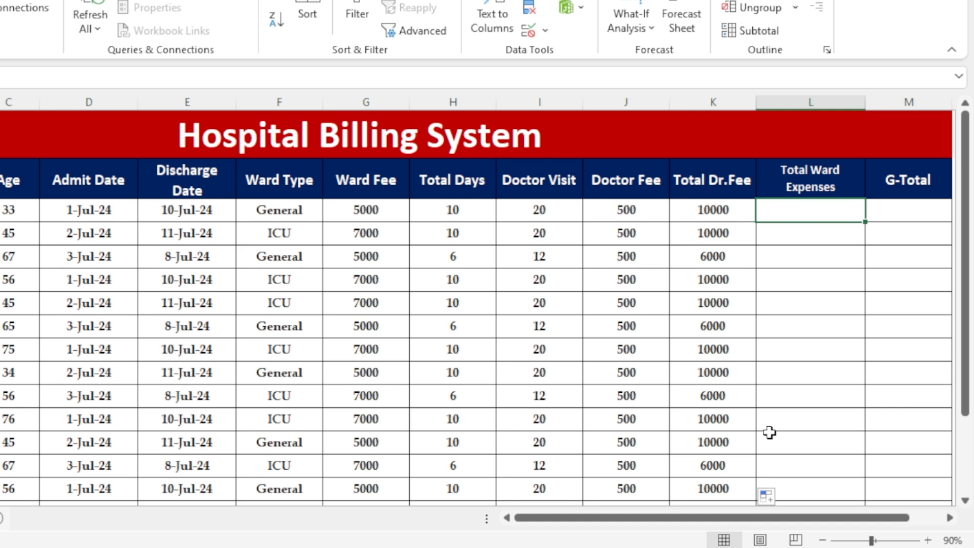
click(396, 224)
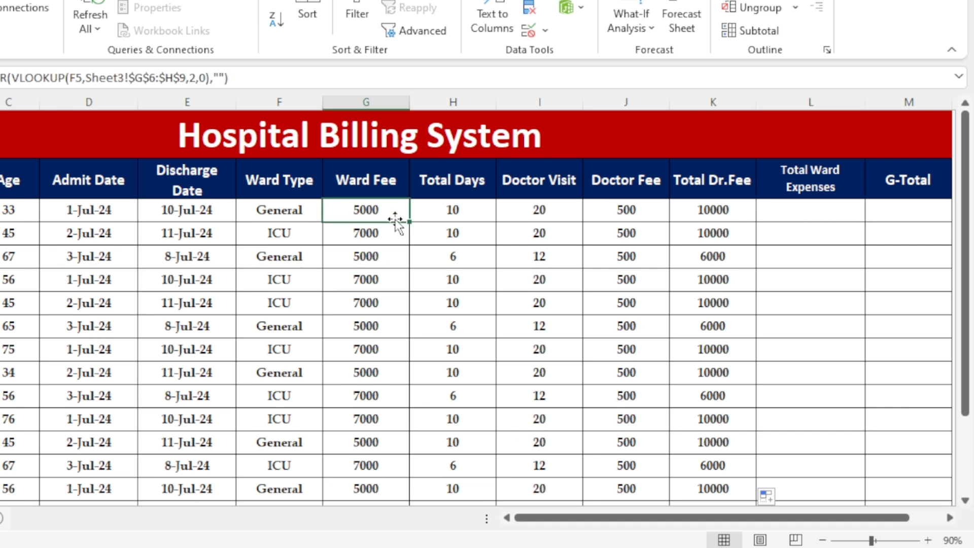
click(459, 217)
click(355, 218)
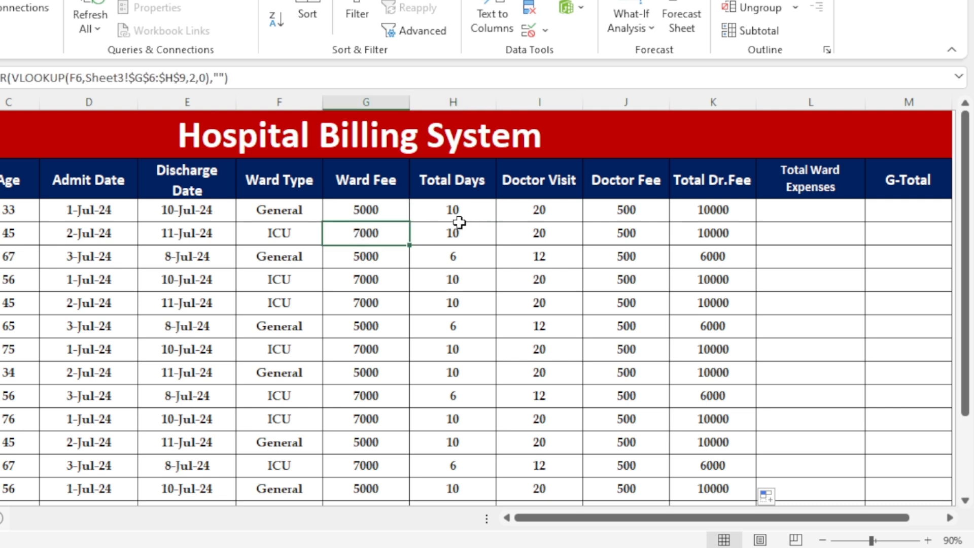
click(461, 219)
click(345, 222)
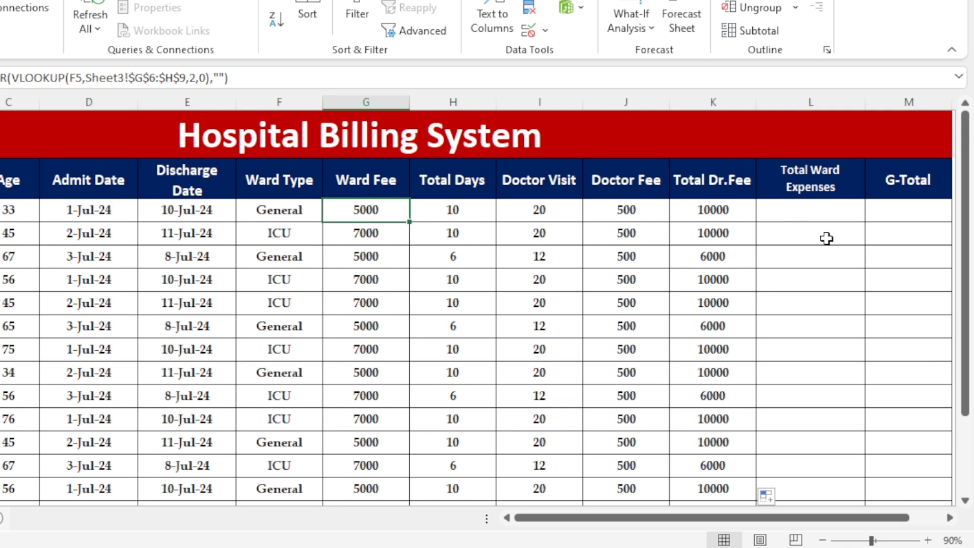
click(814, 212)
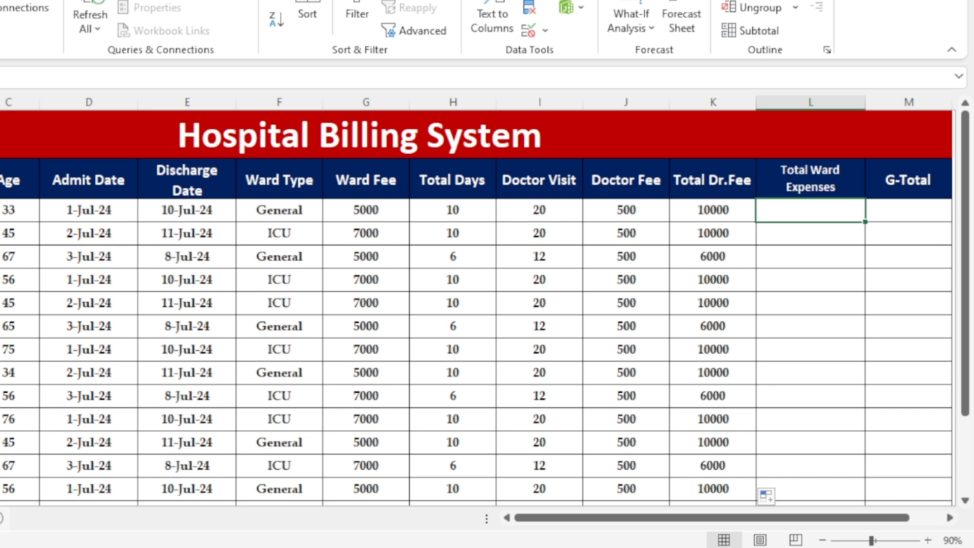
text(=)
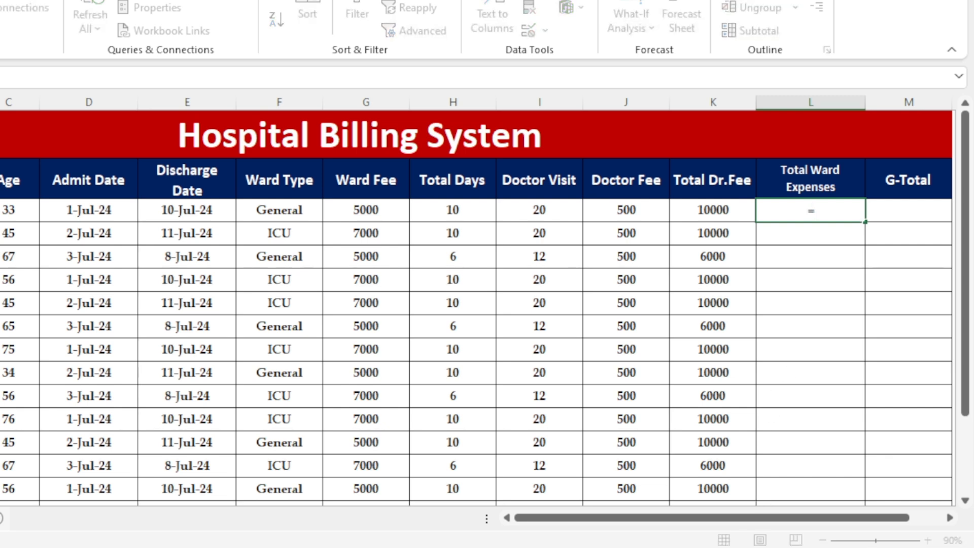
click(371, 206)
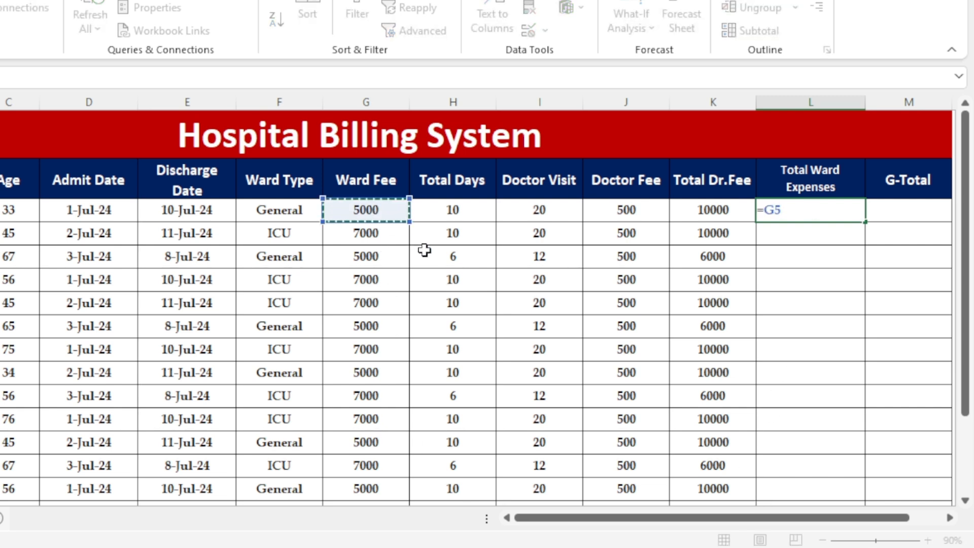
text(*)
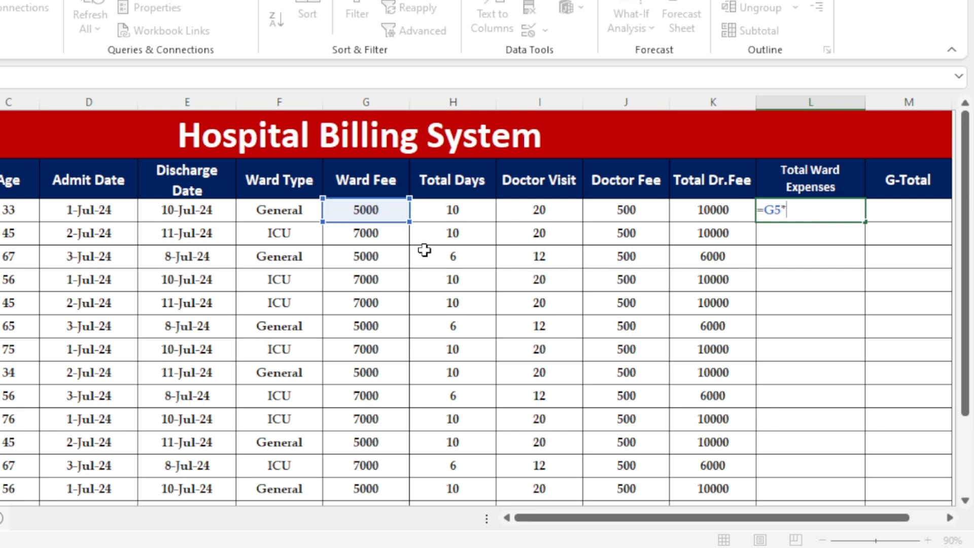
click(447, 212)
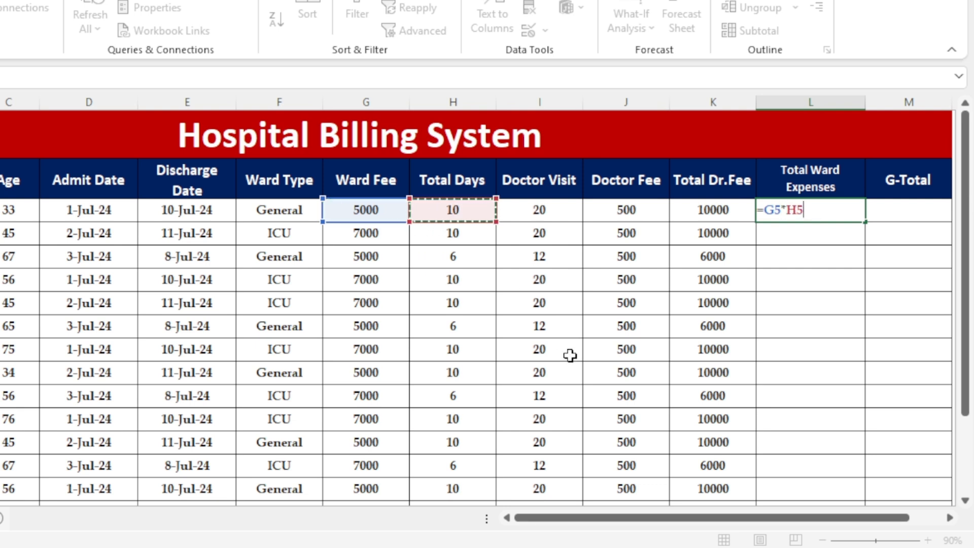
key(Return)
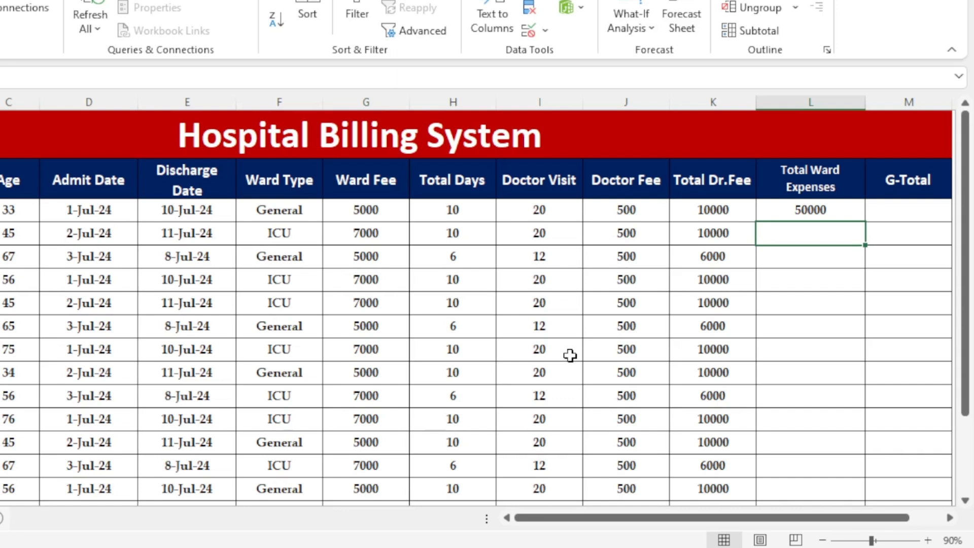
Fill the Total Ward Expenses formula from L5 down through all patient rows.
click(821, 213)
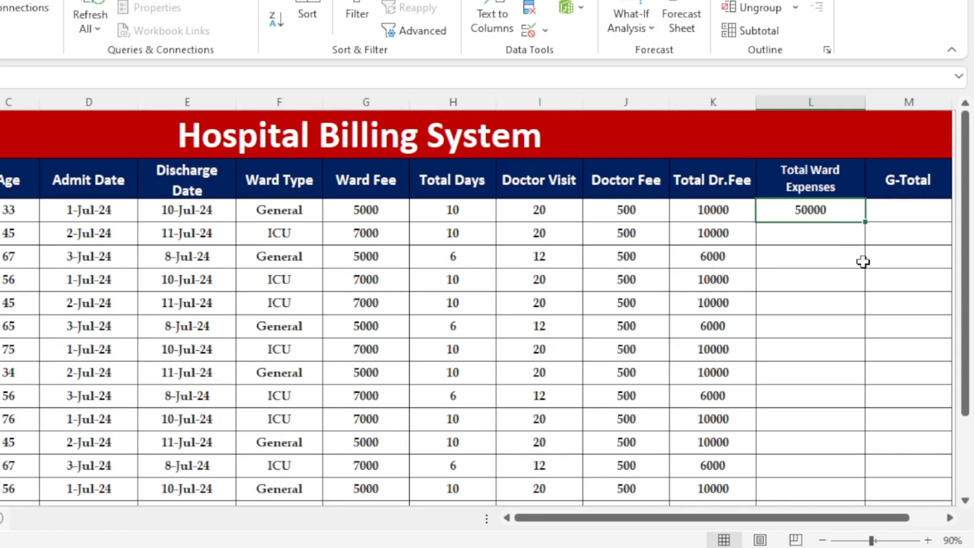
double_click(864, 221)
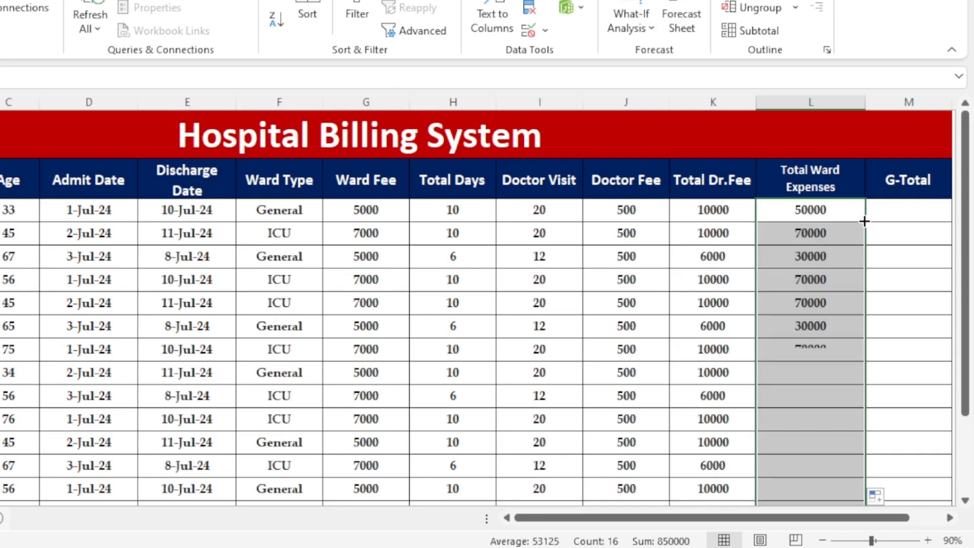
click(766, 393)
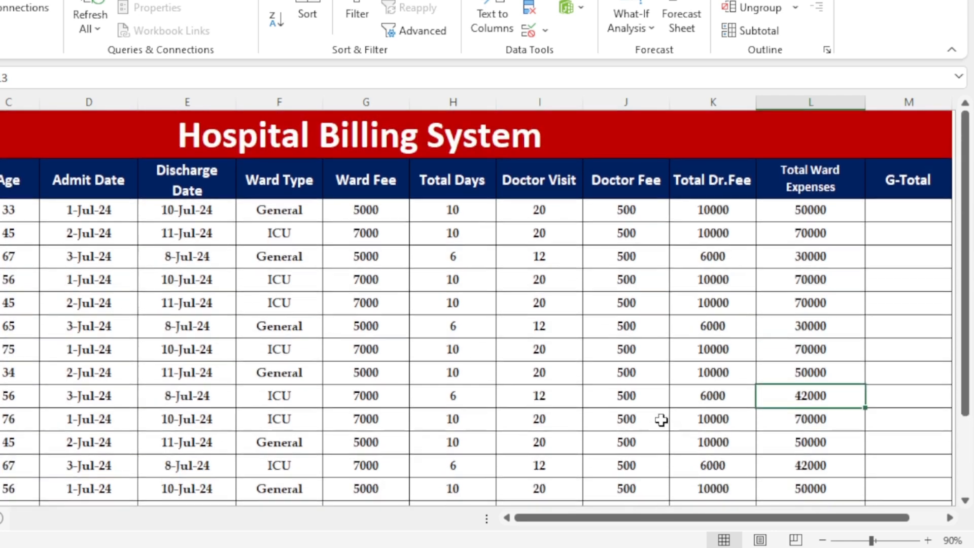
Calculate the first patient's G-Total in M5 with the formula =L5+K5.
click(840, 214)
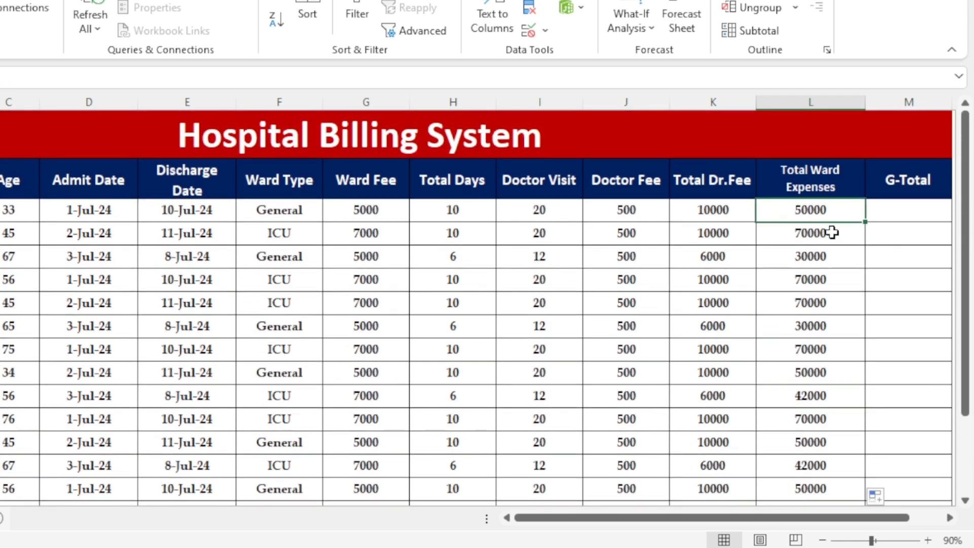
click(691, 211)
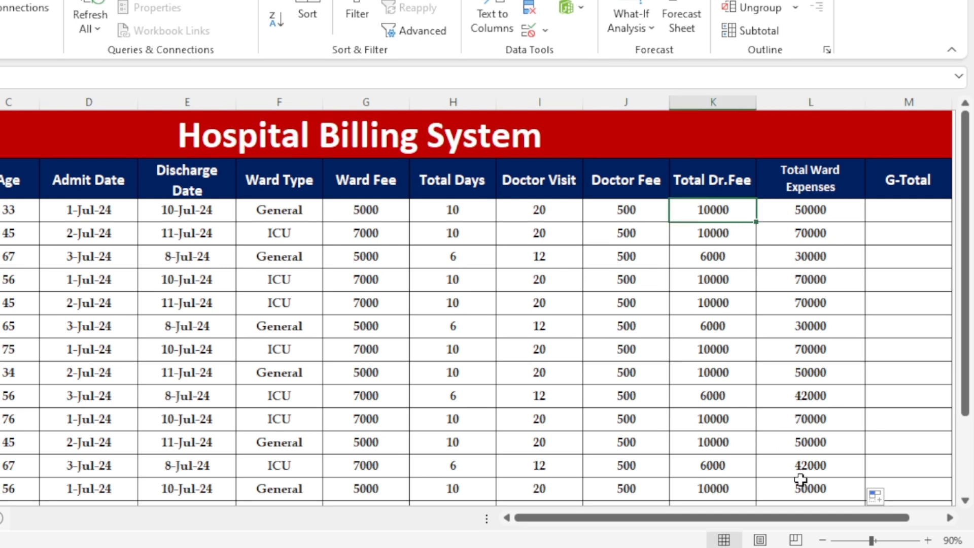
click(950, 517)
click(821, 328)
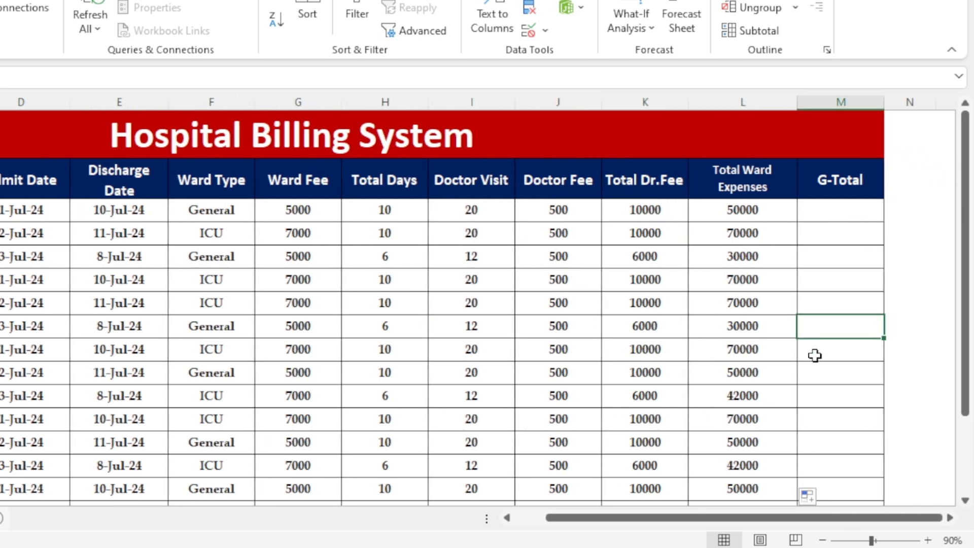
click(842, 210)
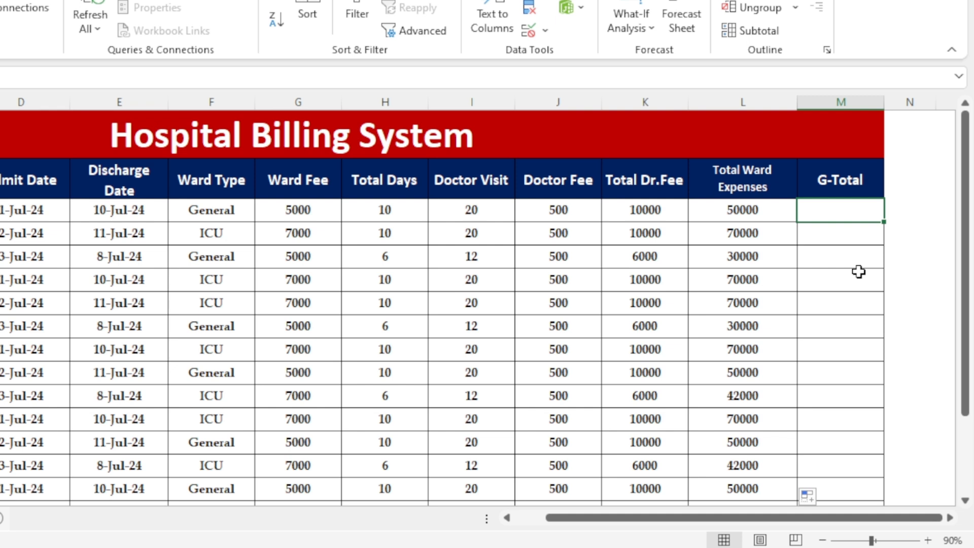
text(=)
click(750, 212)
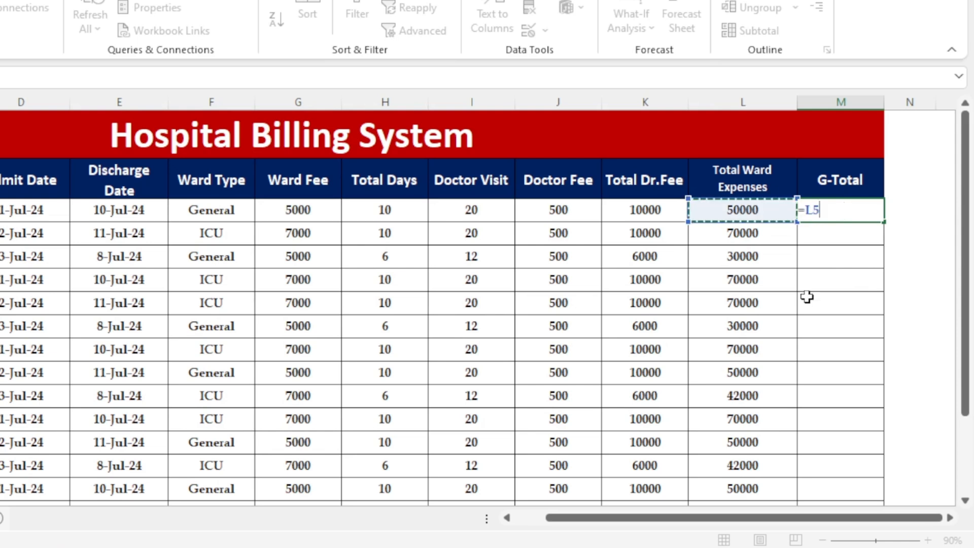
text(+)
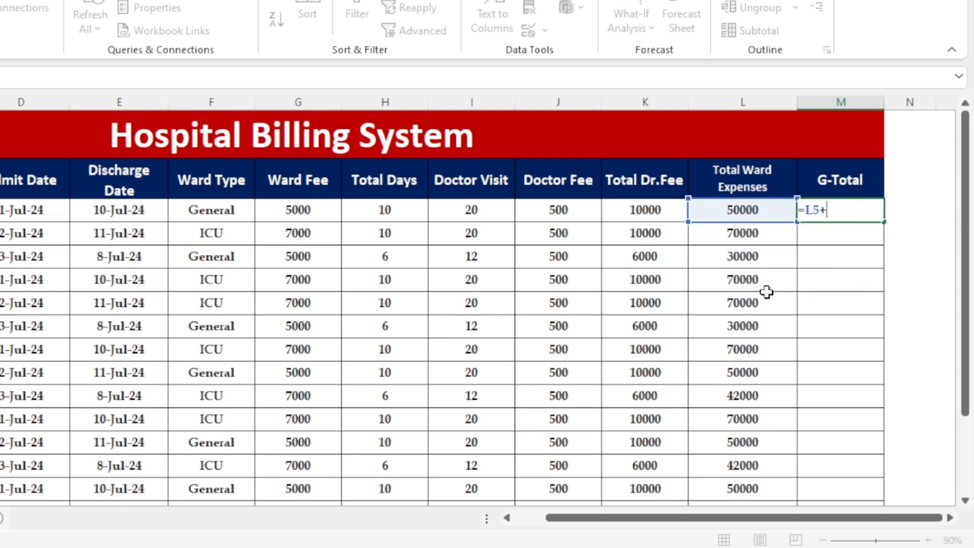
click(648, 211)
key(Return)
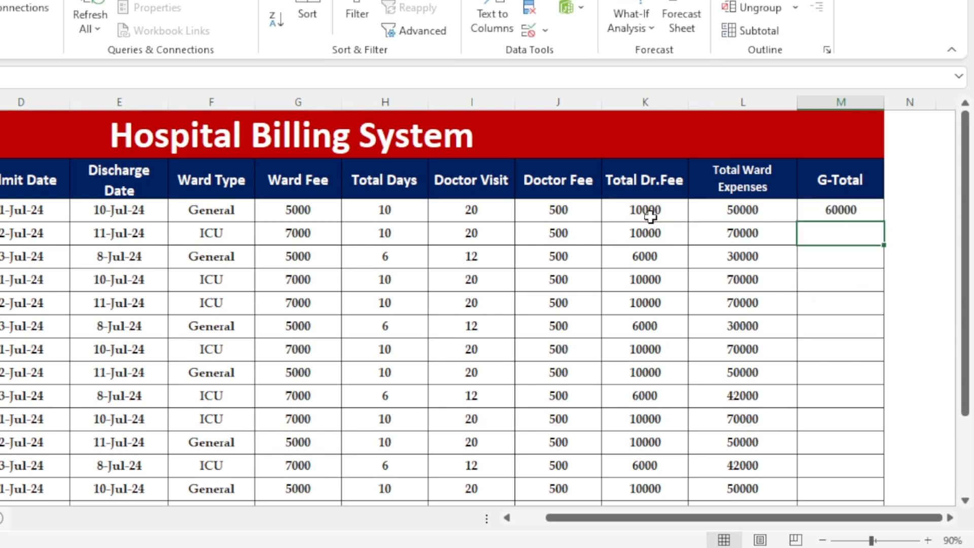
Fill the G-Total formula from M5 down through all patient rows and review the completed sheet.
click(868, 212)
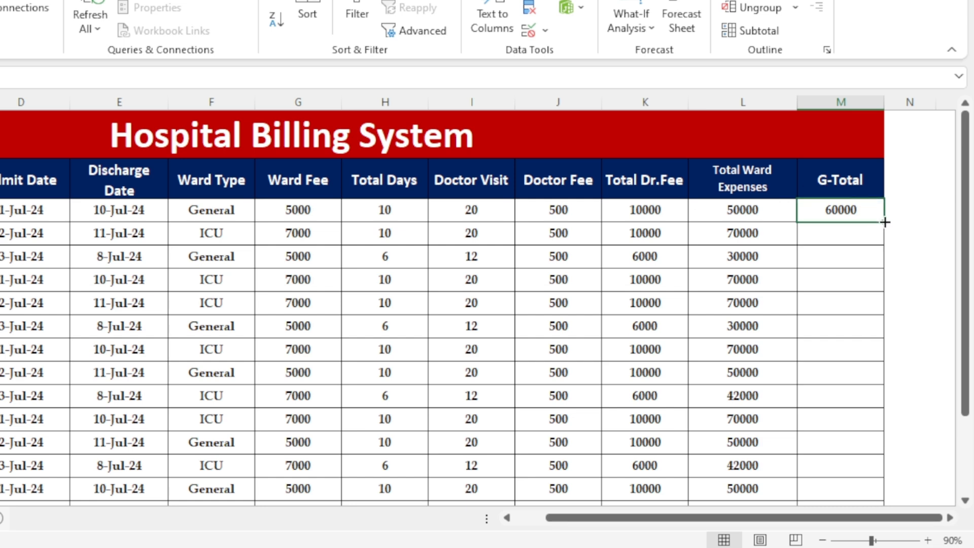
double_click(885, 222)
scroll(744, 304, down, 1)
scroll(743, 304, up, 1)
click(742, 304)
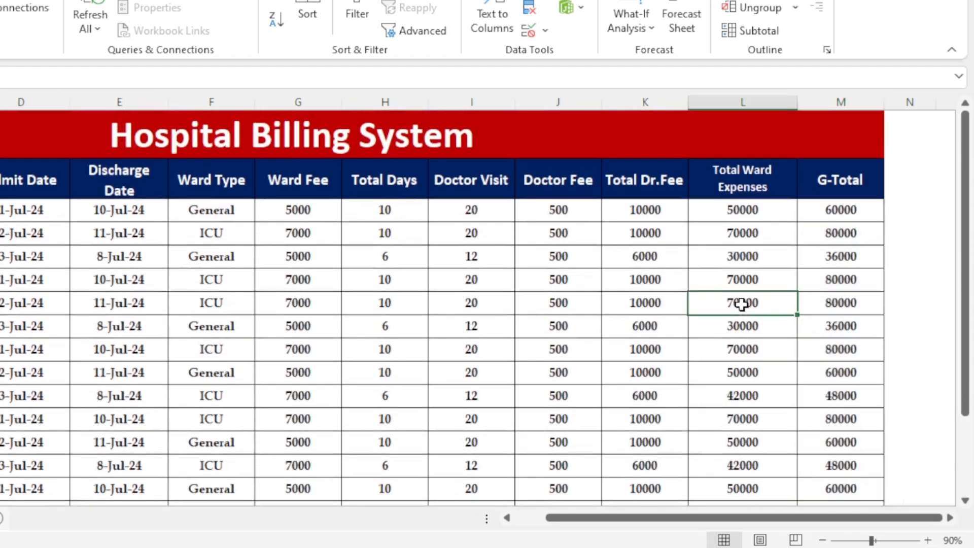
drag(832, 519, 794, 518)
click(299, 426)
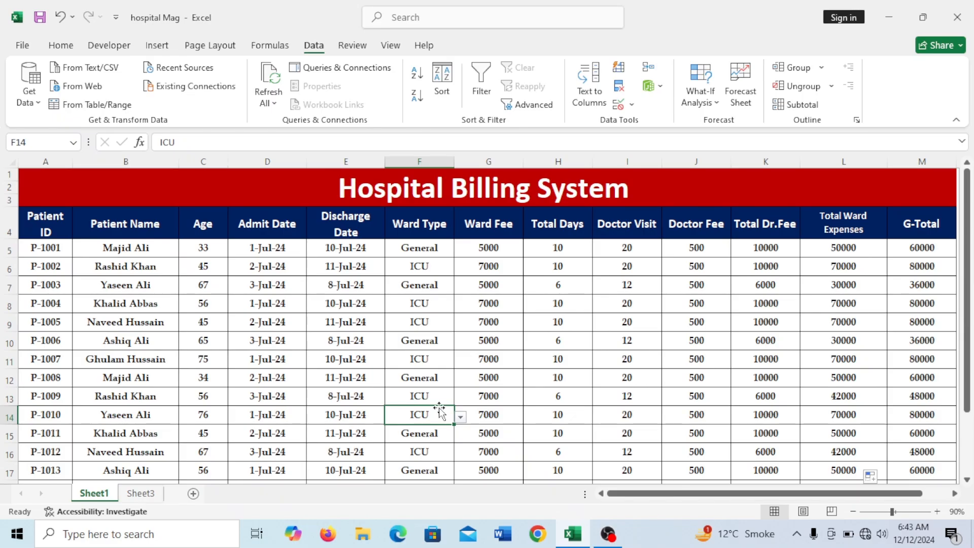